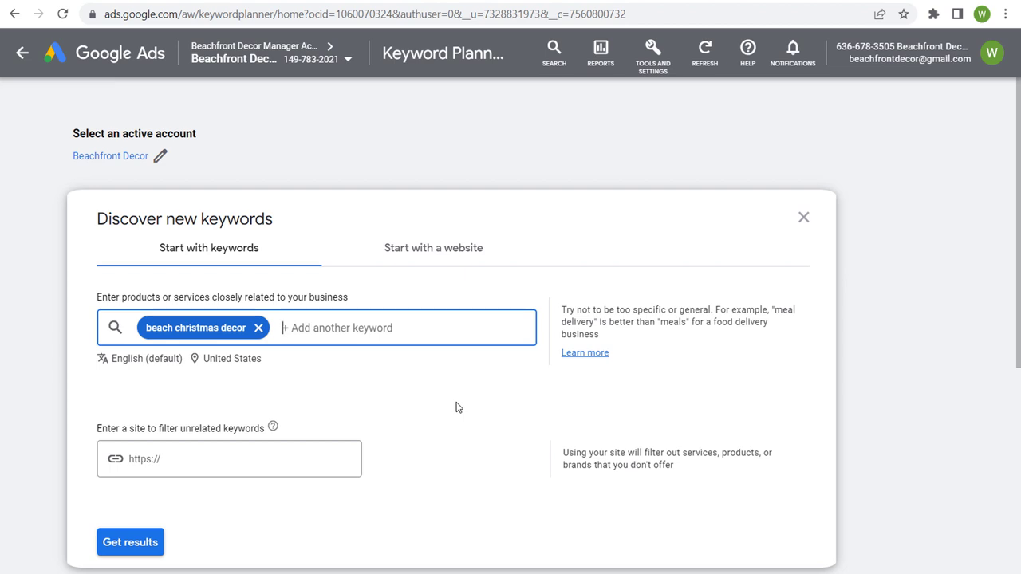
# - Add the keywords coastal christmas decor, nautical christmas decor and beach holiday decor, and get the keyword results
pyautogui.write('coastal christmas decor')
pyautogui.press('Return')
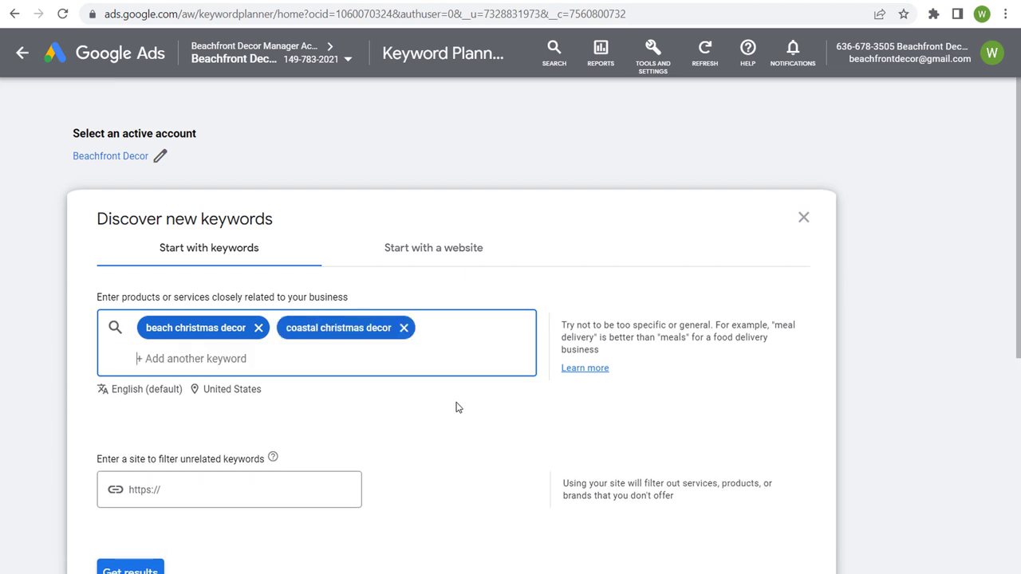
pyautogui.write('nautical christmas decor, beach holiday decor')
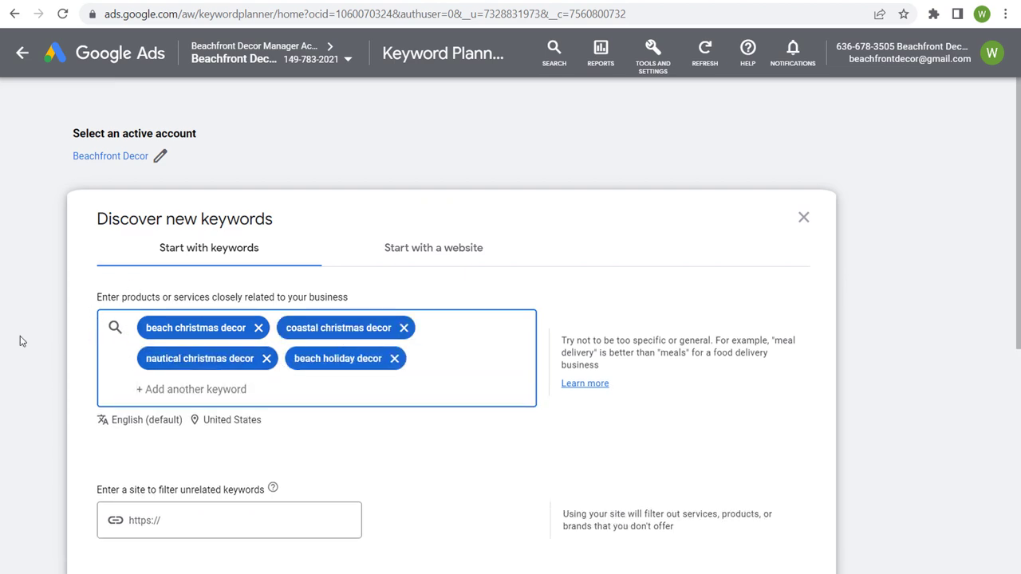
pyautogui.scroll(-2, 49, 333)
pyautogui.click(120, 410)
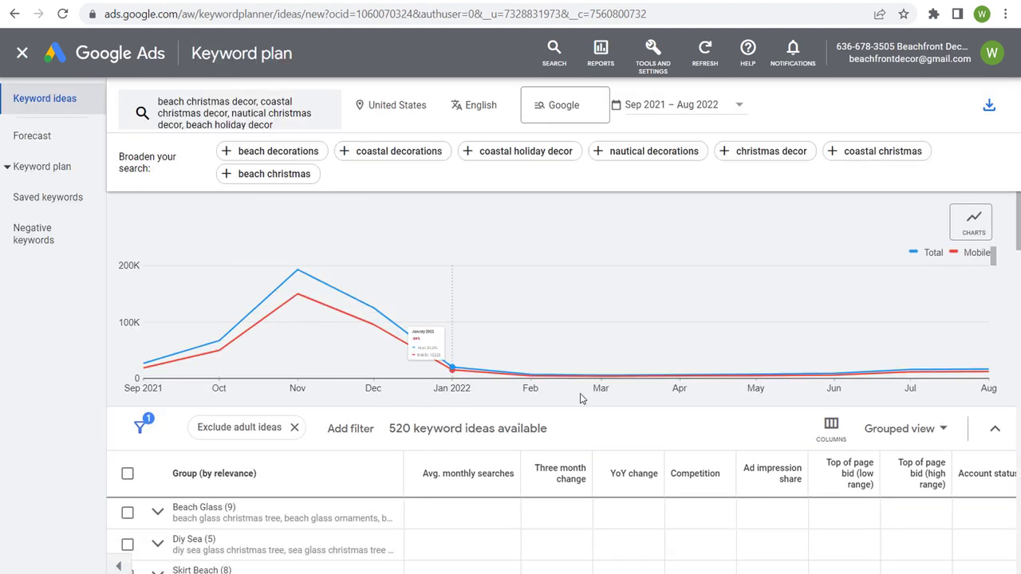
# - Switch the keyword ideas table from Grouped view to Keyword view
pyautogui.scroll(-3, 702, 391)
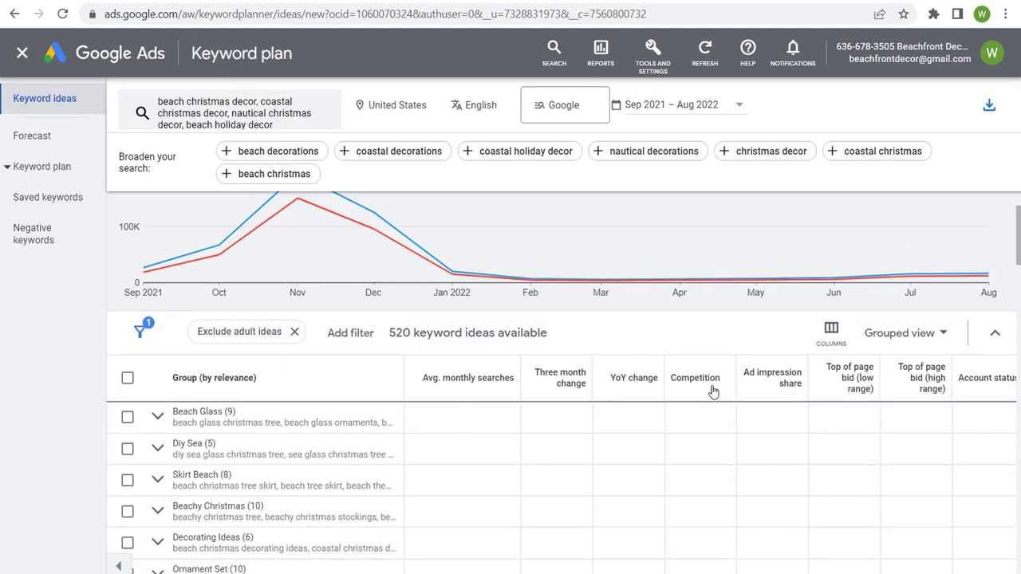
pyautogui.click(924, 335)
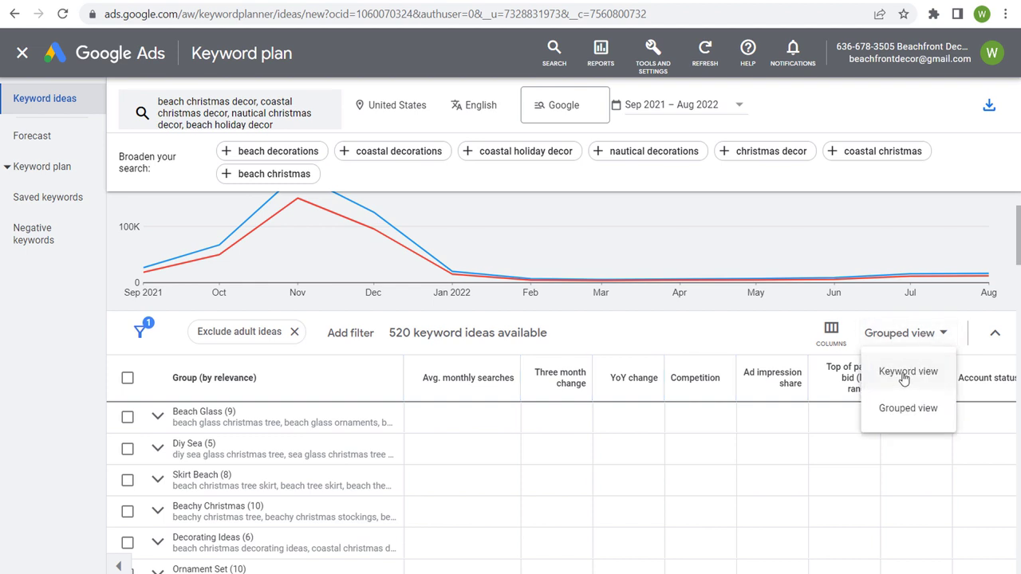
pyautogui.click(907, 369)
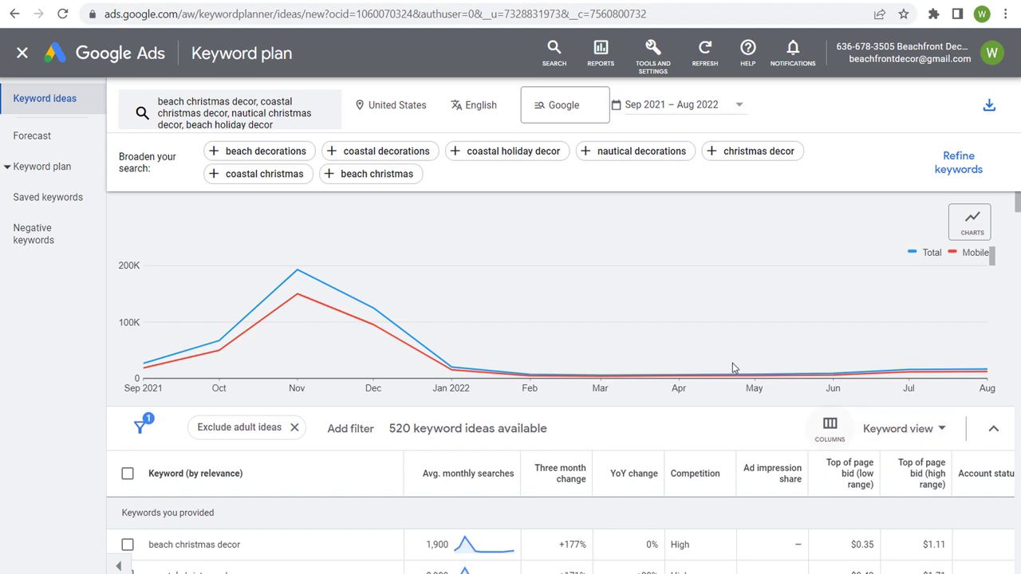
# - Examine the monthly total and mobile search volumes in the trend chart, especially September through December 2021
pyautogui.moveTo(152, 375)
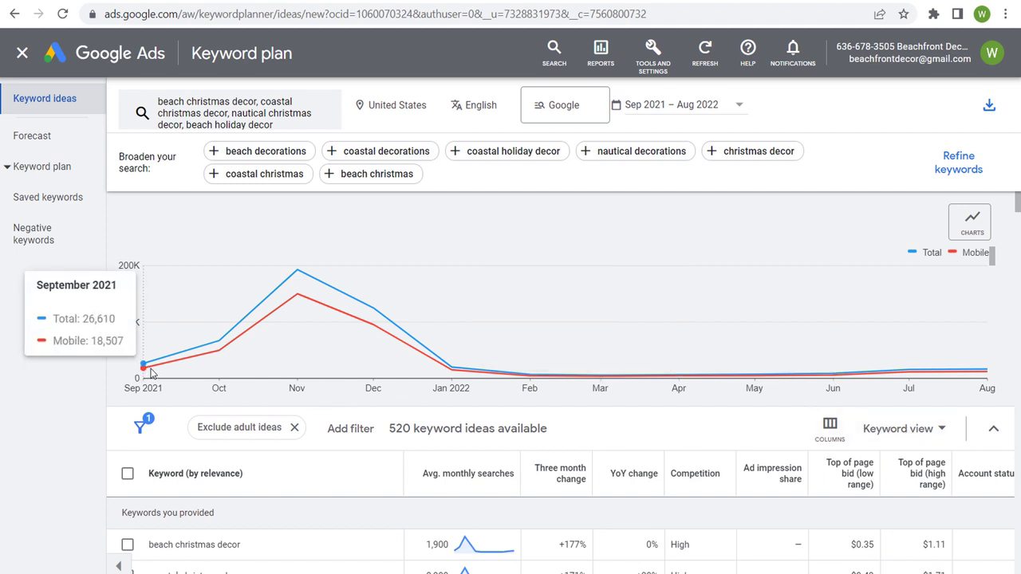
pyautogui.moveTo(962, 372)
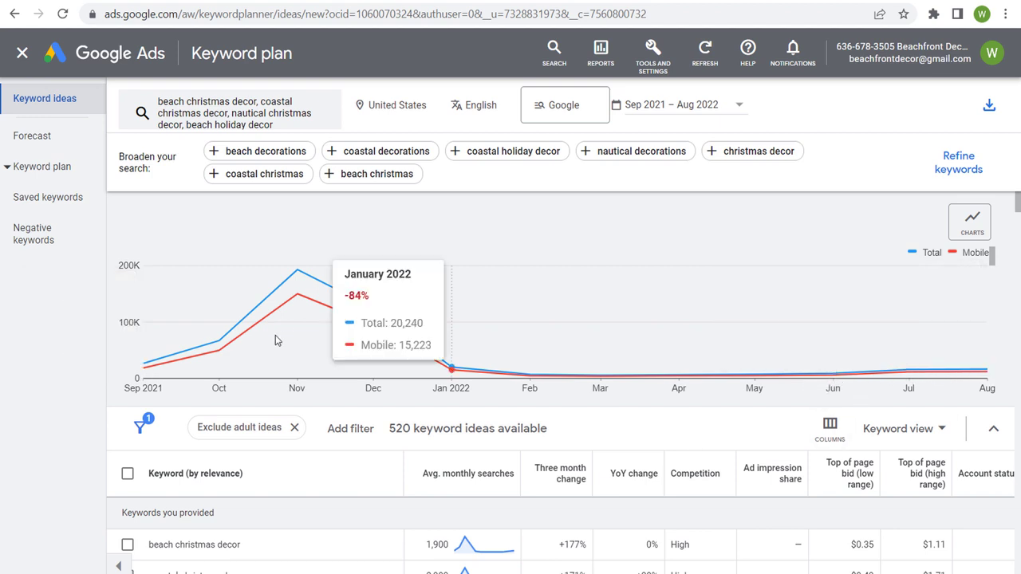
pyautogui.moveTo(232, 345)
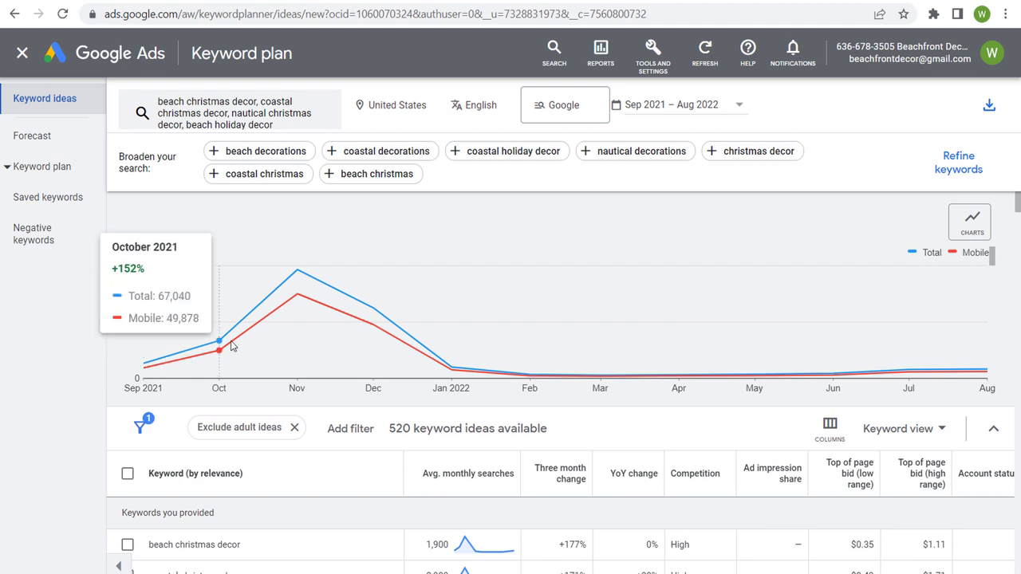
pyautogui.moveTo(289, 298)
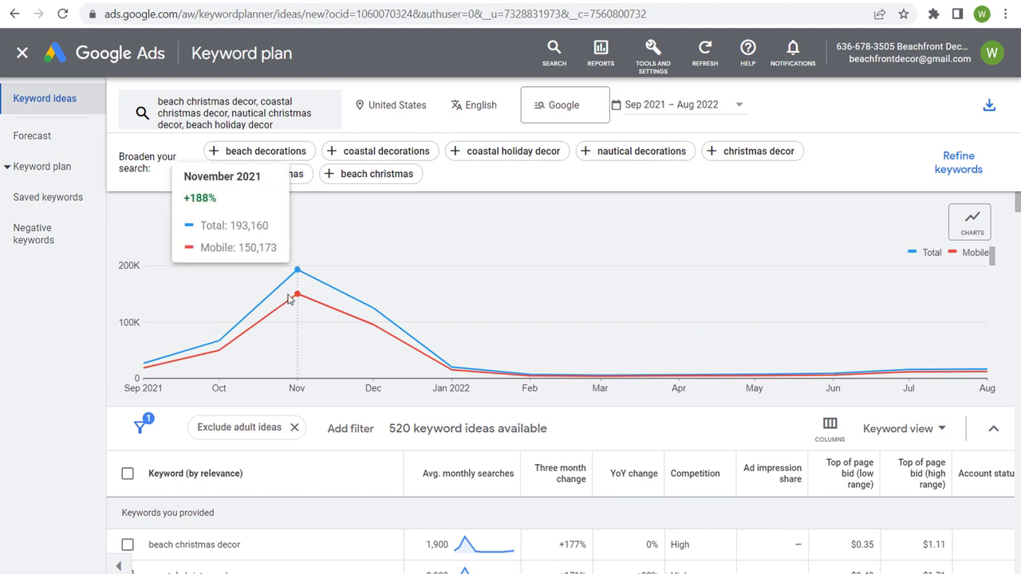
pyautogui.moveTo(374, 315)
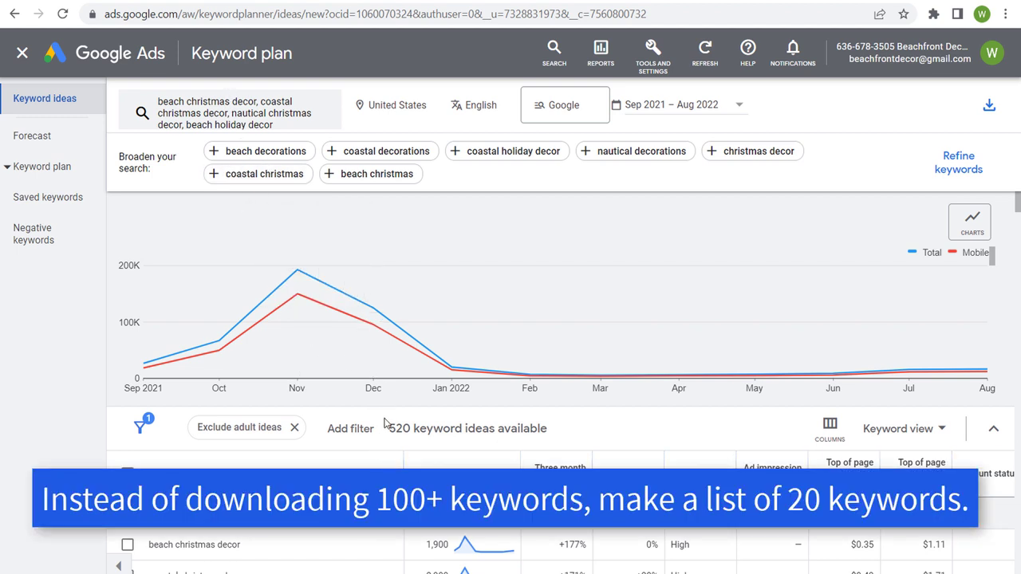
# - Sort the keyword ideas by average monthly searches from highest to lowest and look through the leading keywords
pyautogui.scroll(-3, 290, 383)
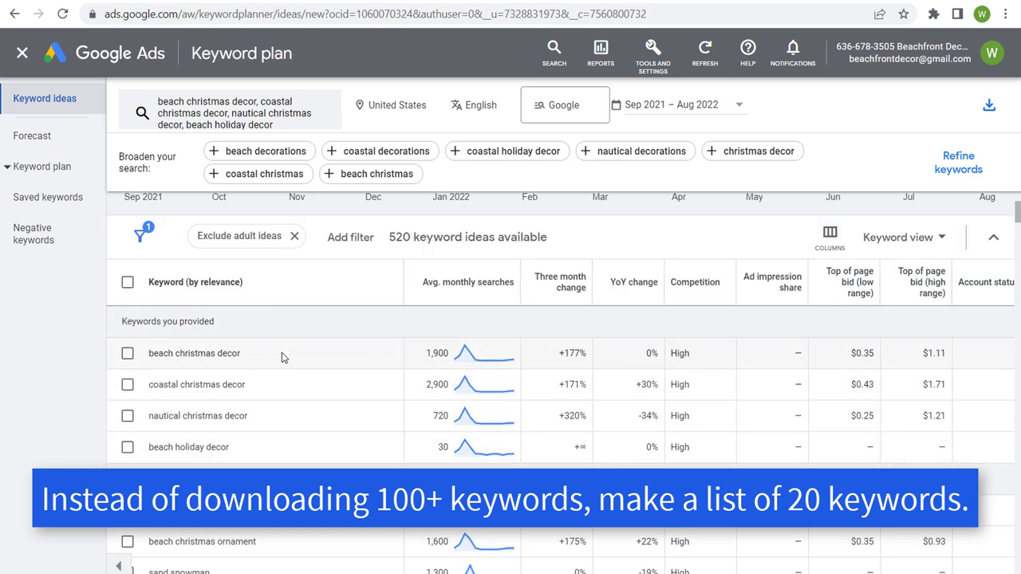
pyautogui.click(477, 279)
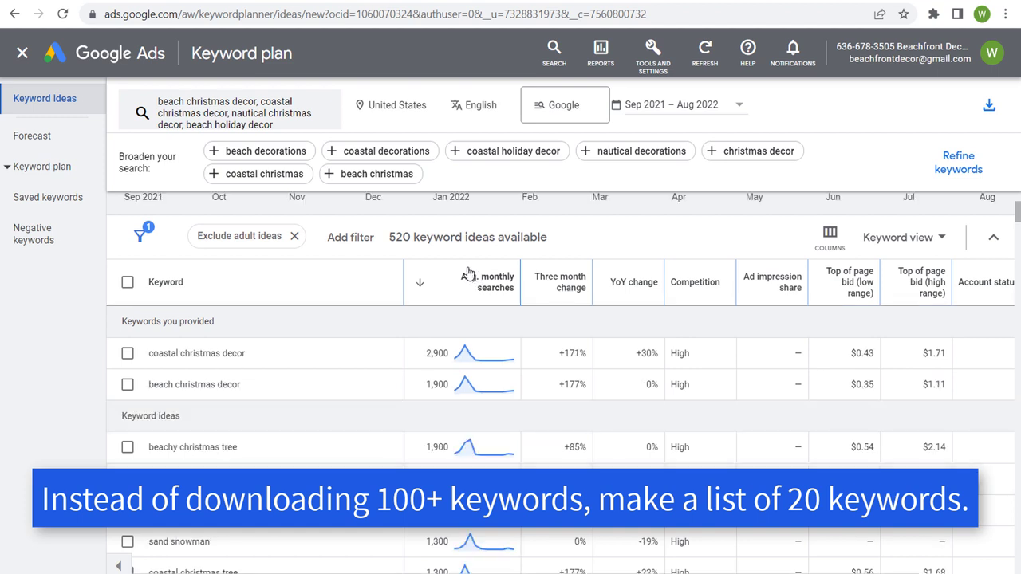
pyautogui.scroll(-1, 303, 343)
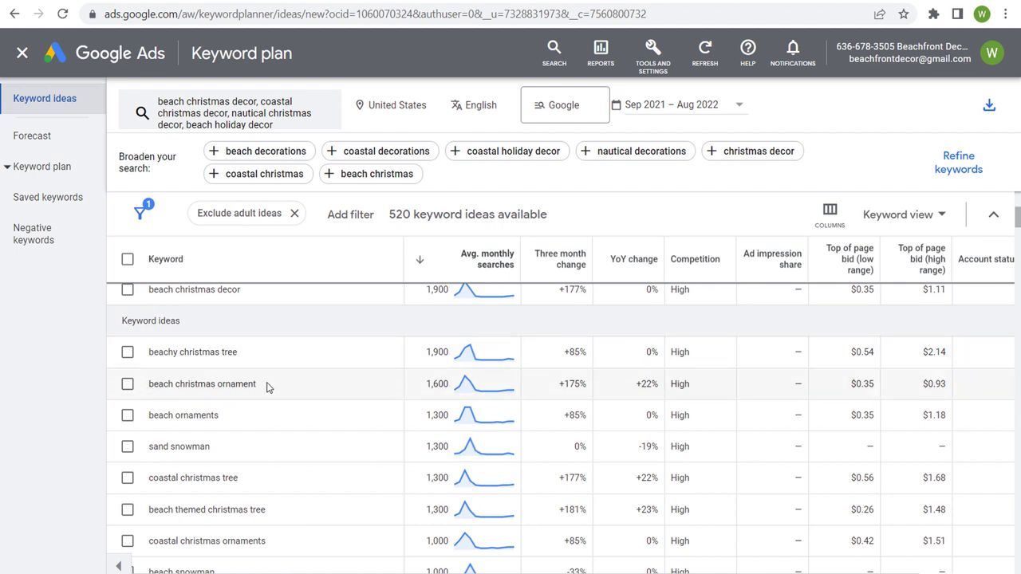
pyautogui.scroll(-2, 339, 398)
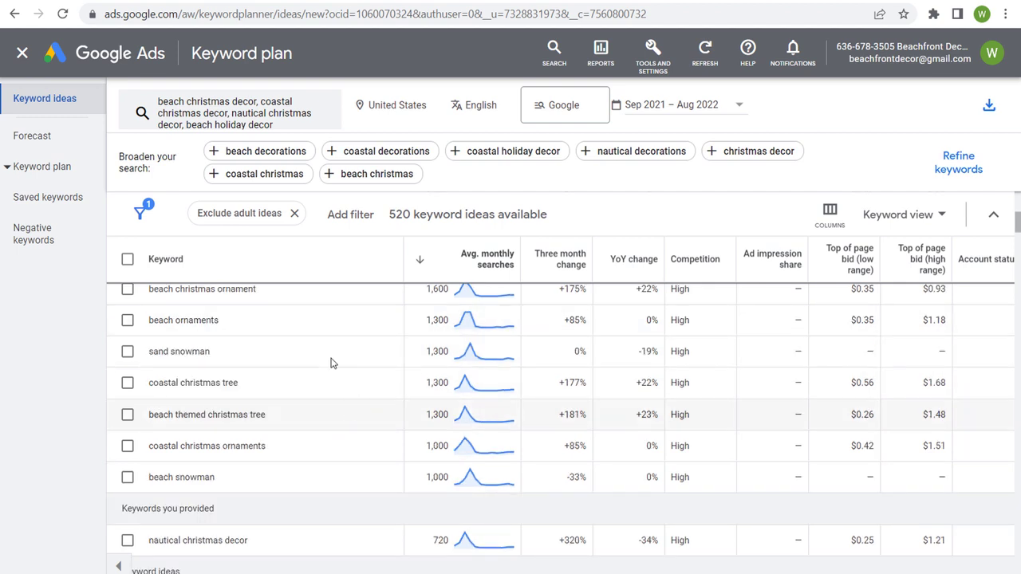
pyautogui.scroll(-3, 340, 374)
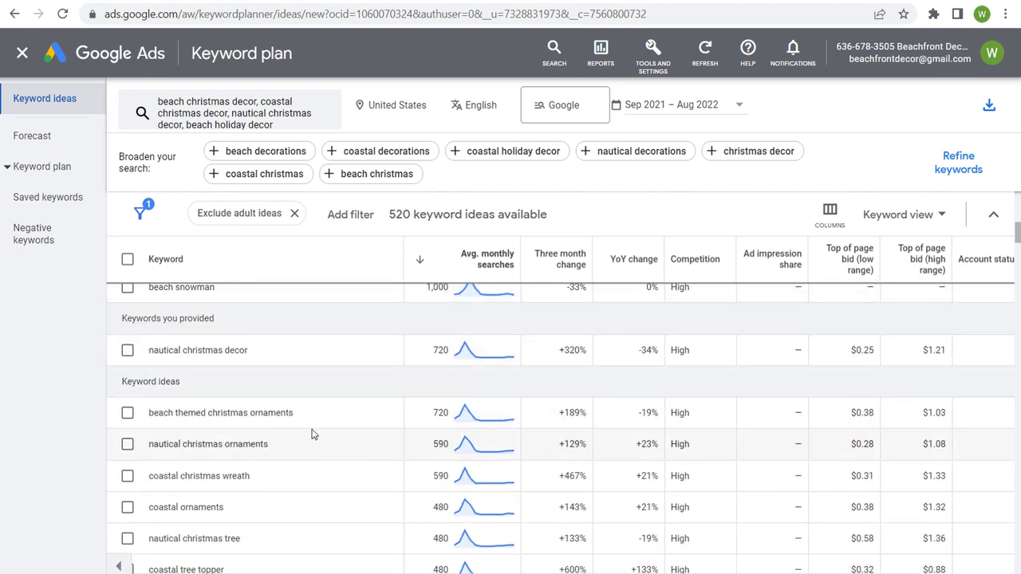
pyautogui.scroll(-2, 313, 438)
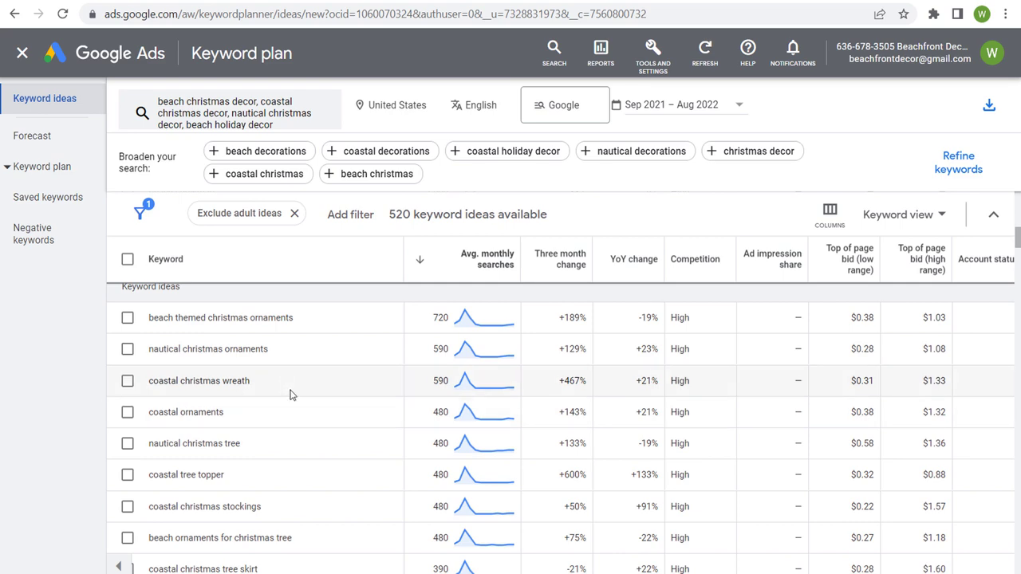
# - Switch to the Excel keyword list and review the Beach/Coastal/Nautical Christmas Decor topic and its pillar page entry
pyautogui.hotkey('alt', 'Tab')
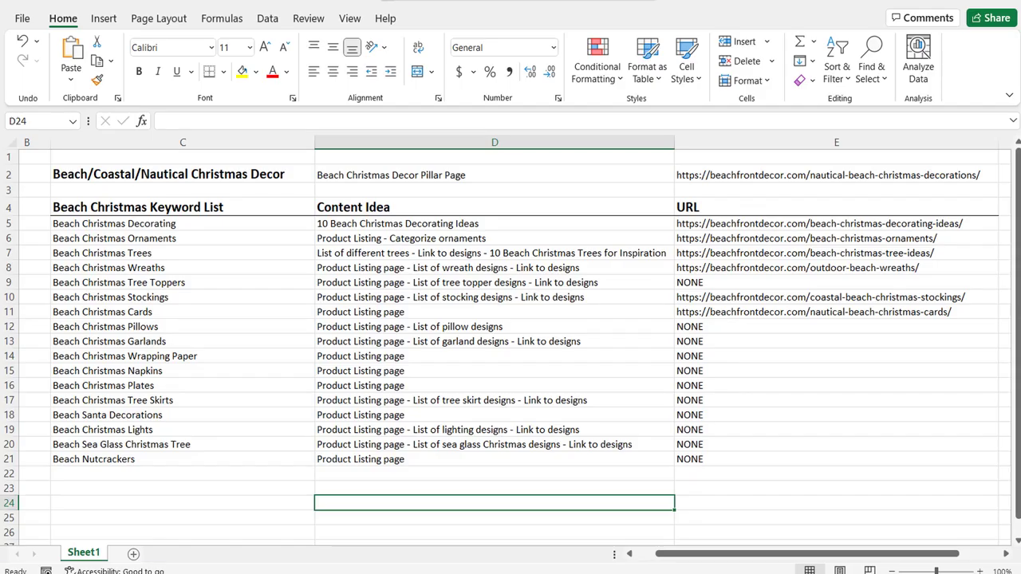
pyautogui.click(85, 174)
pyautogui.moveTo(268, 121); pyautogui.dragTo(162, 121)
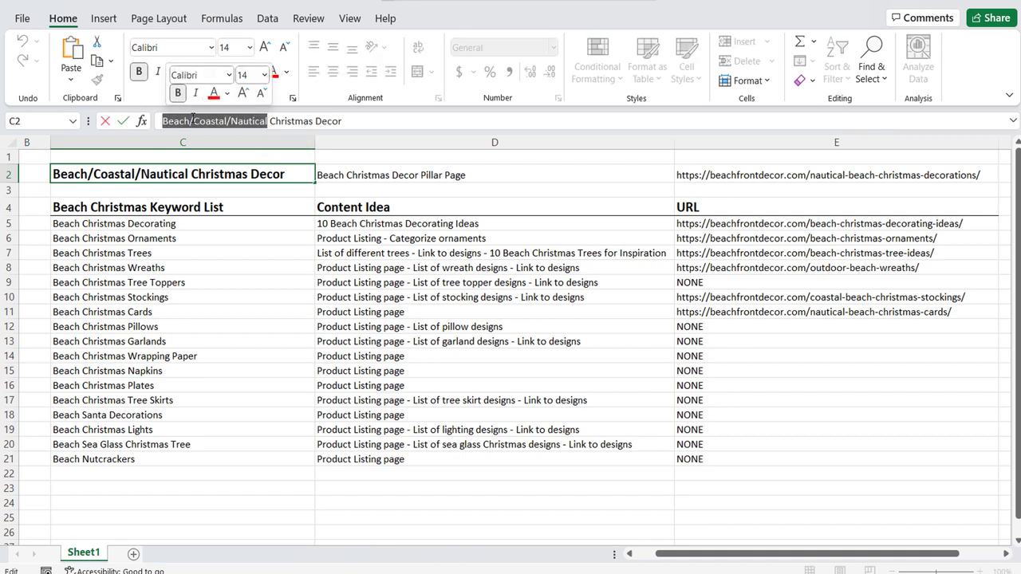
pyautogui.click(99, 300)
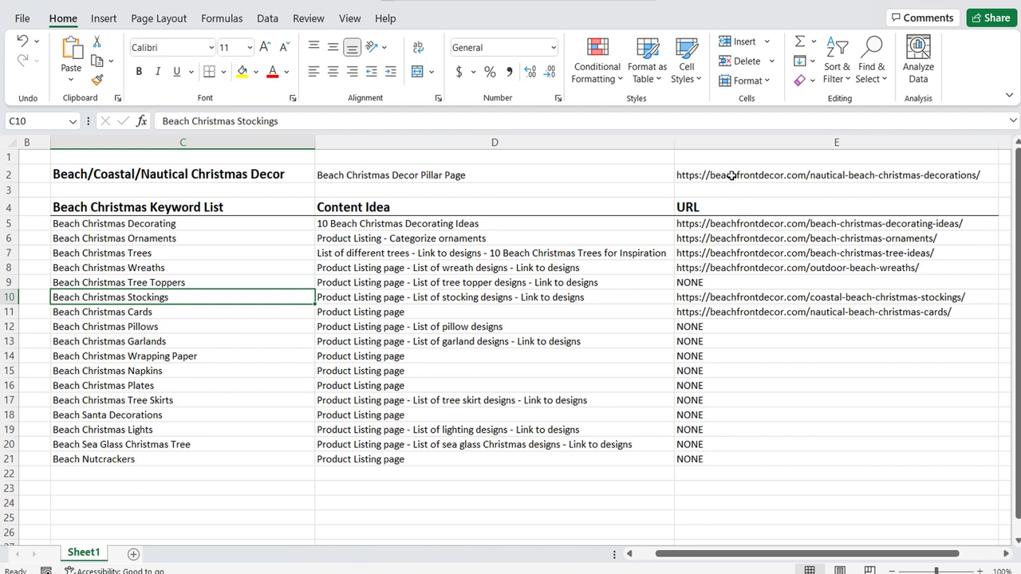
pyautogui.click(118, 173)
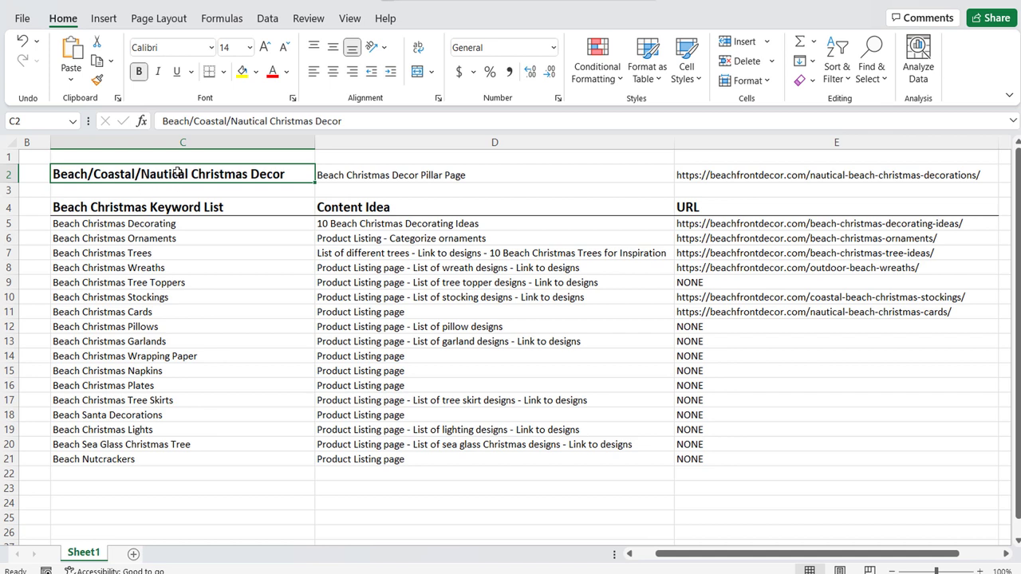
pyautogui.click(384, 172)
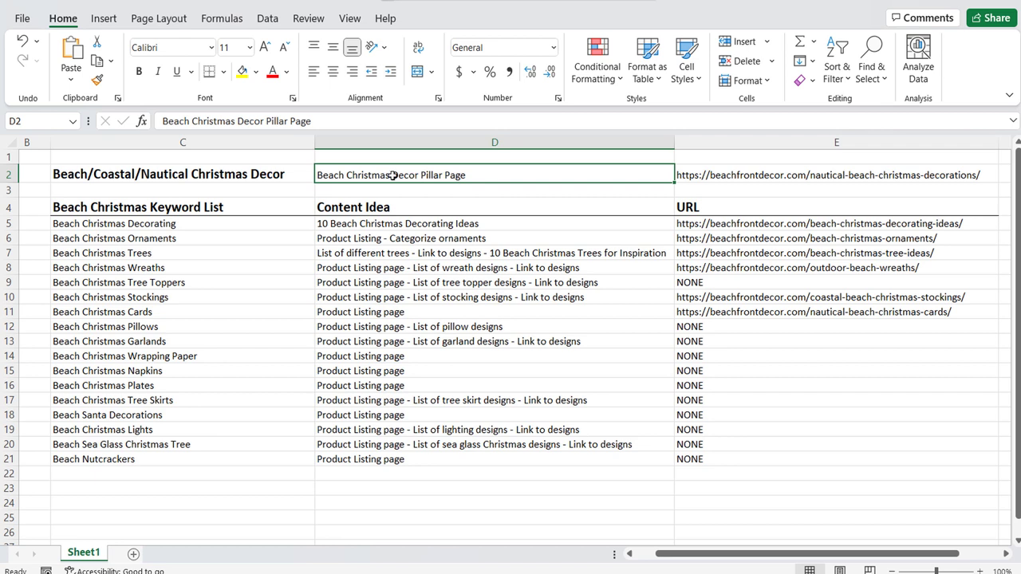
# - Highlight the keywords in the Beach Christmas Keyword List column, from Beach Christmas Ornaments down to Beach Christmas Tree Skirts
pyautogui.moveTo(192, 241); pyautogui.dragTo(235, 445)
pyautogui.click(280, 310)
pyautogui.moveTo(270, 242); pyautogui.dragTo(275, 400)
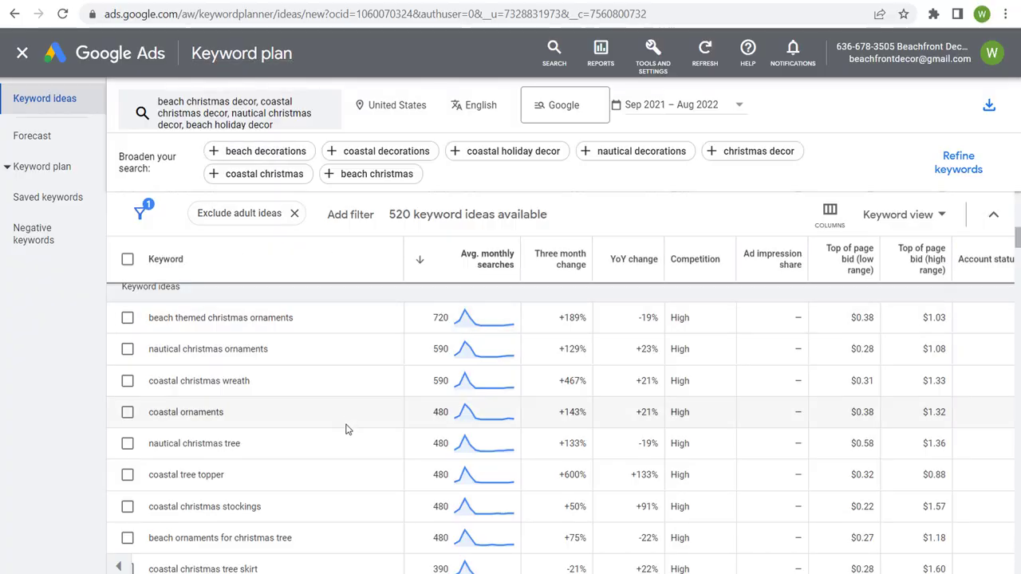
# - Examine more of the sorted keyword ideas in Google Keyword Planner for beach and coastal Christmas product themes
pyautogui.scroll(-3, 343, 423)
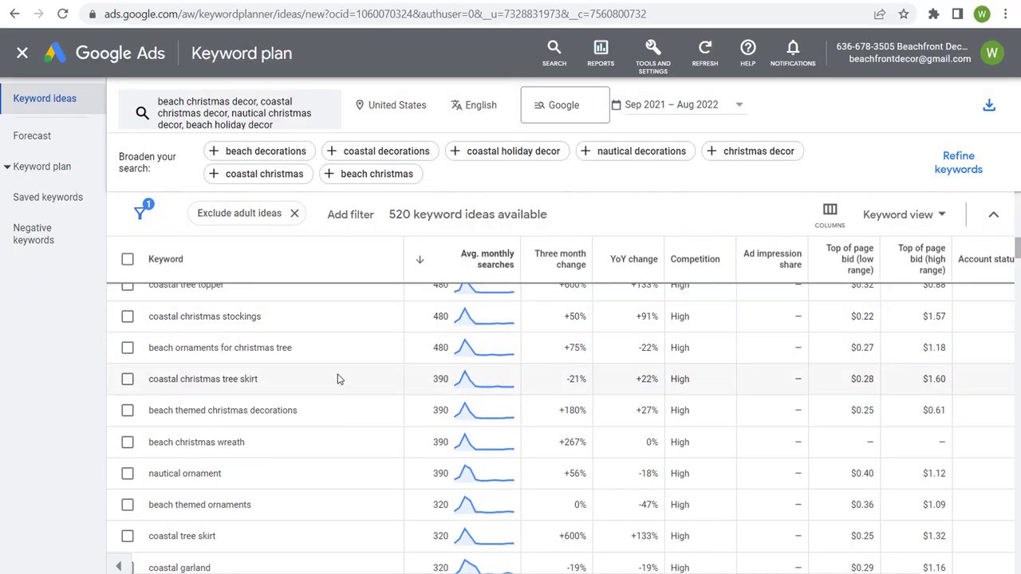
pyautogui.scroll(-1, 338, 379)
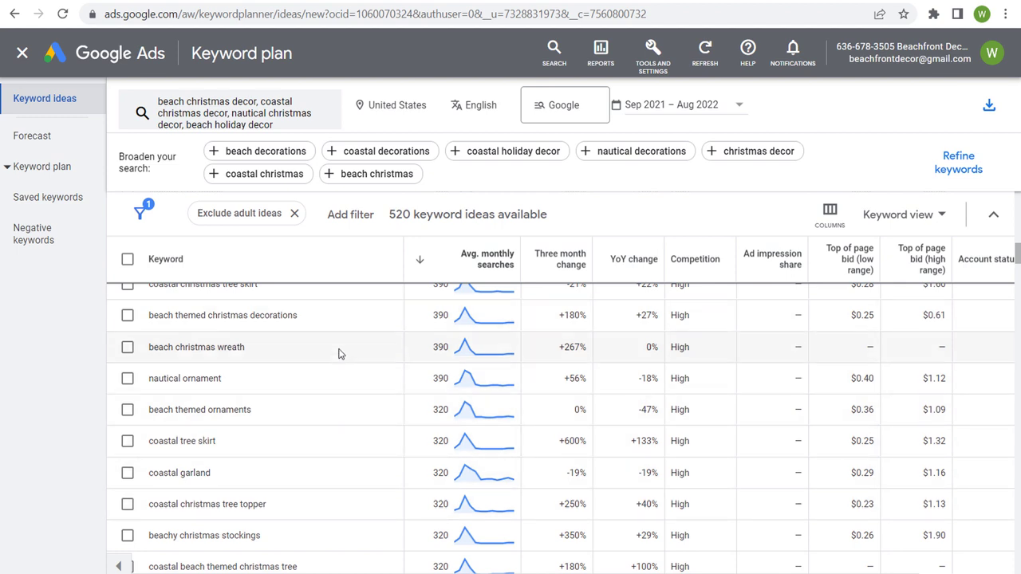
pyautogui.scroll(-2, 342, 365)
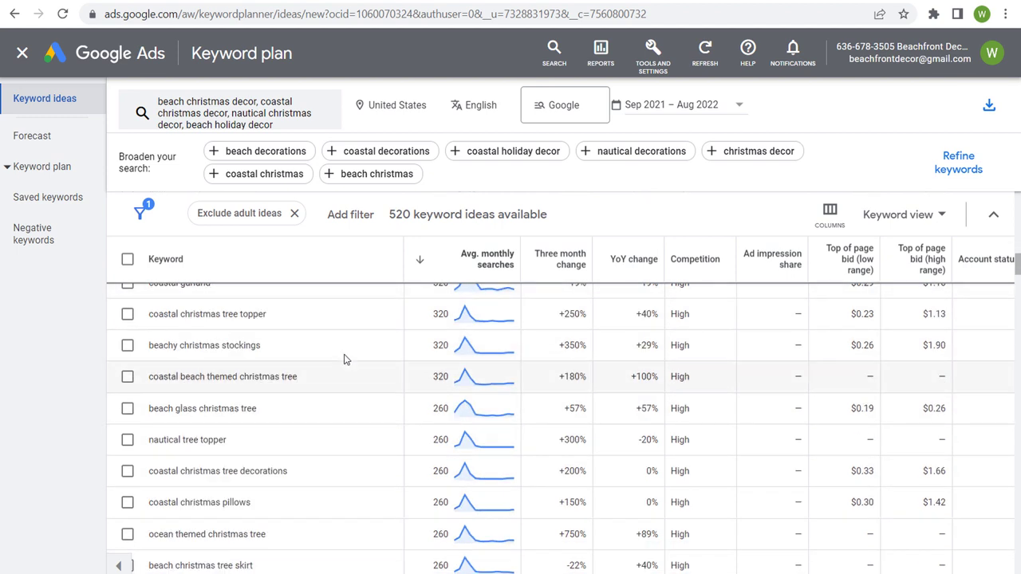
pyautogui.scroll(-1, 360, 372)
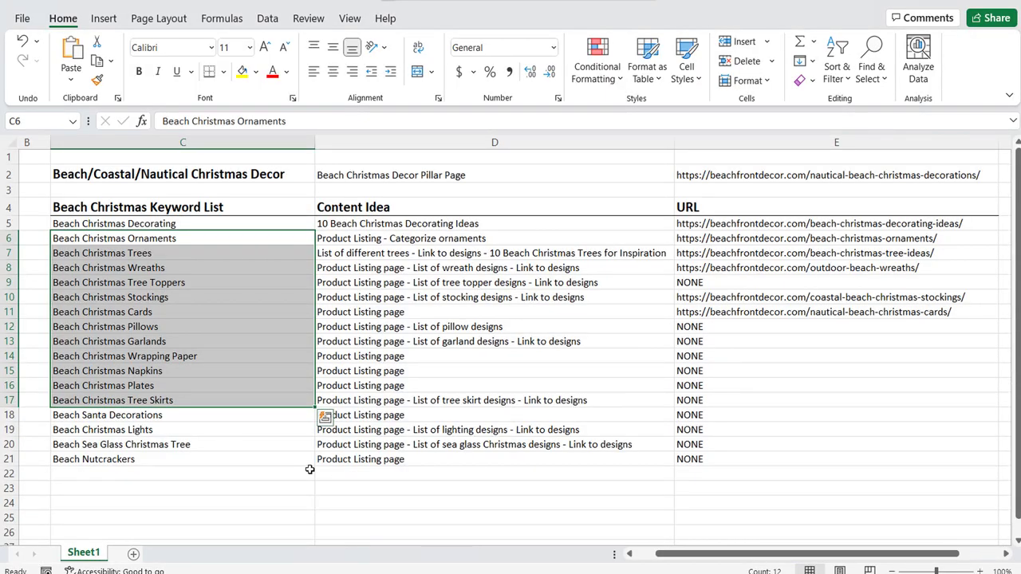
# - Highlight the entries of the Content Idea column in the Excel keyword list to review them
pyautogui.moveTo(375, 209); pyautogui.dragTo(386, 472)
pyautogui.click(391, 515)
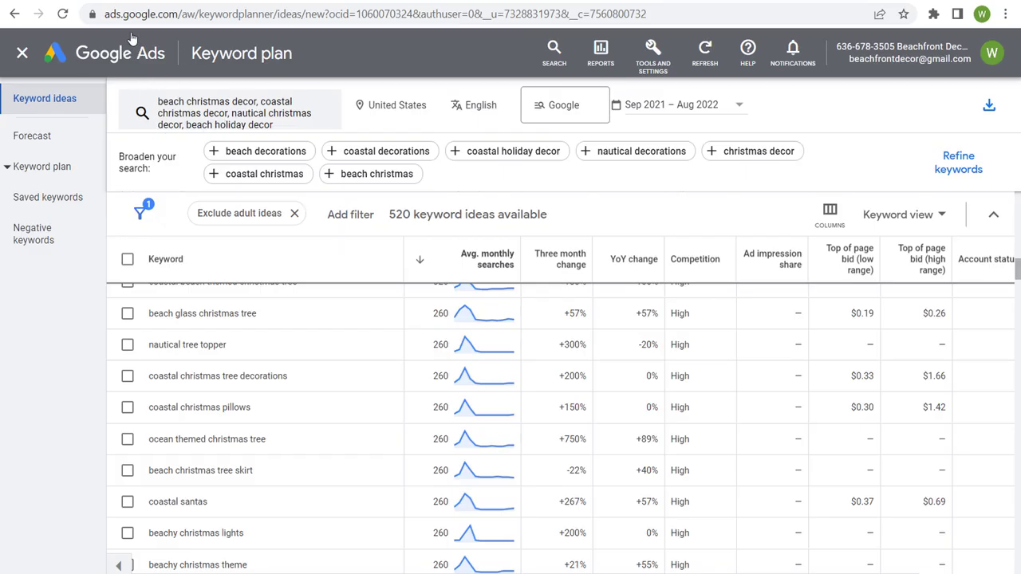
# - Switch to the AnswerThePublic report for beach christmas and show its Alphabeticals results
pyautogui.click(107, 4)
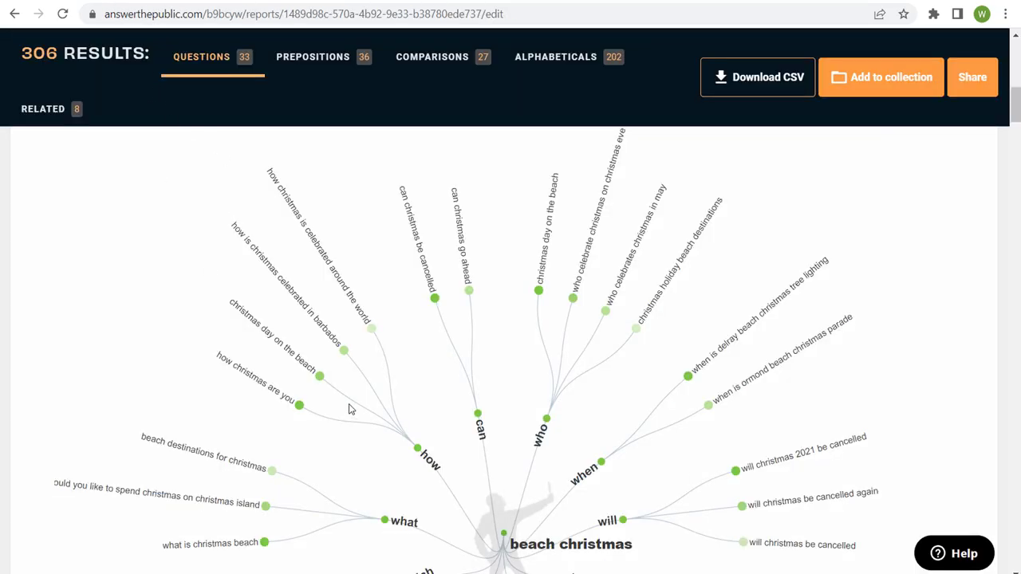
pyautogui.scroll(6, 508, 295)
pyautogui.scroll(3, 685, 311)
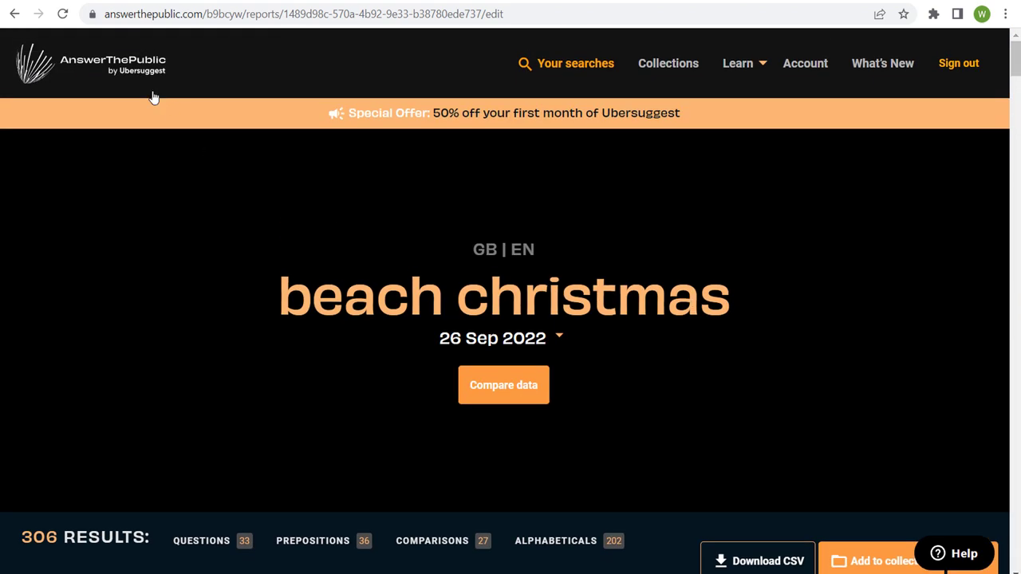
pyautogui.scroll(-4, 351, 321)
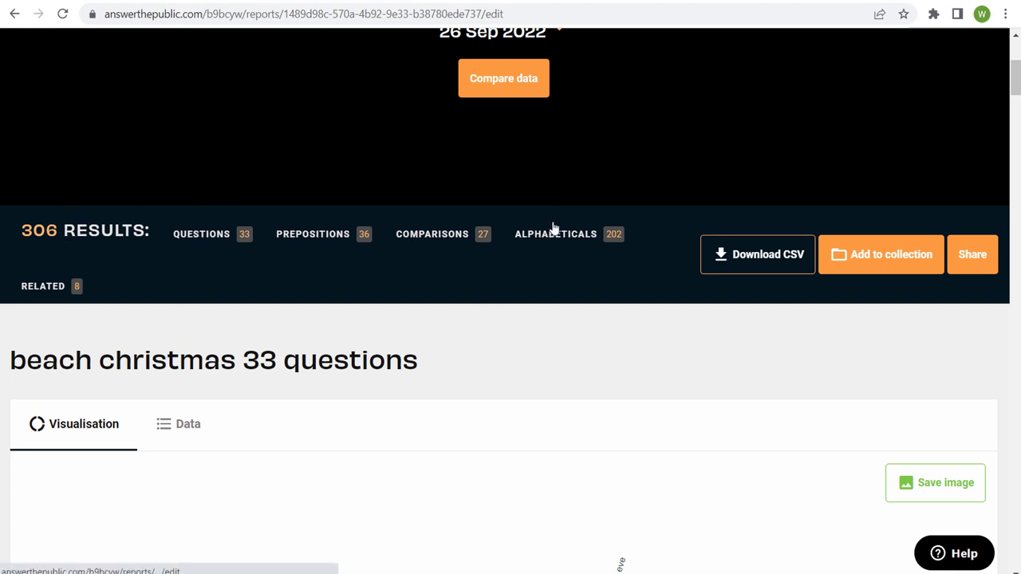
pyautogui.click(573, 236)
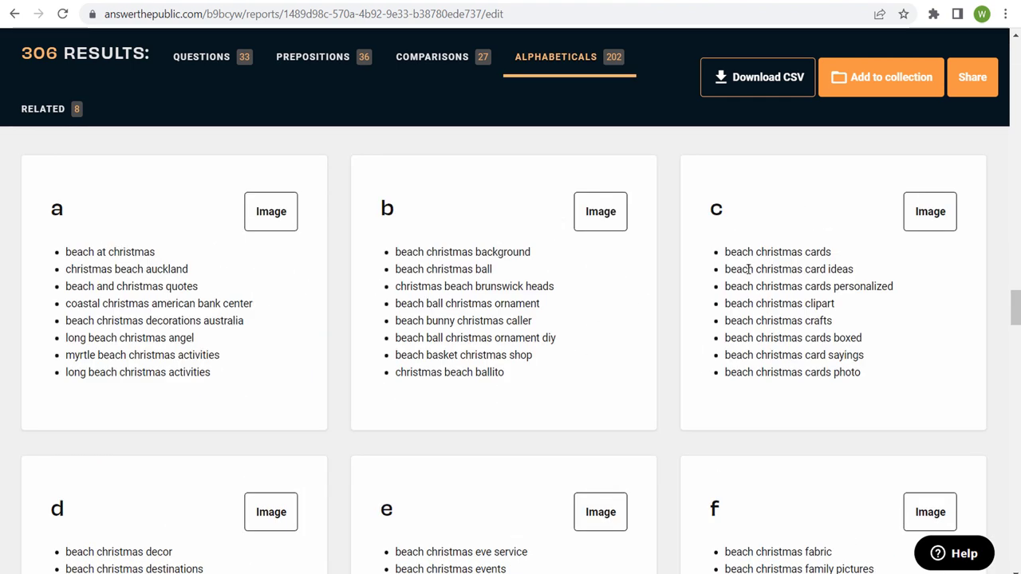
# - Review the alphabetical suggestions under c and f, highlighting beach christmas cards, beach christmas fabric and beach christmas flag
pyautogui.moveTo(730, 249); pyautogui.dragTo(843, 253)
pyautogui.click(860, 264)
pyautogui.scroll(-3, 845, 300)
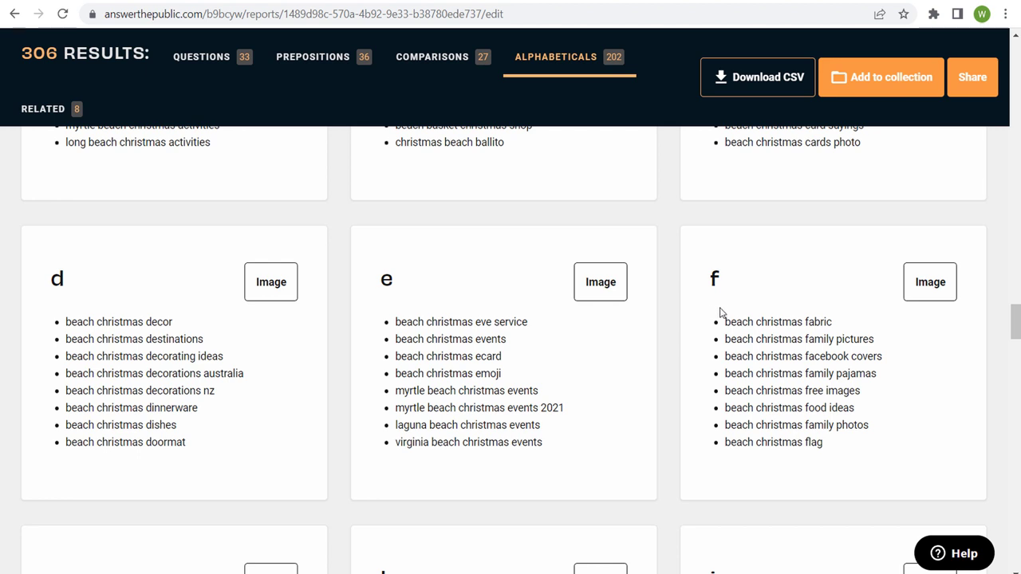
pyautogui.moveTo(717, 329); pyautogui.dragTo(867, 333)
pyautogui.click(929, 403)
pyautogui.moveTo(721, 449); pyautogui.dragTo(866, 447)
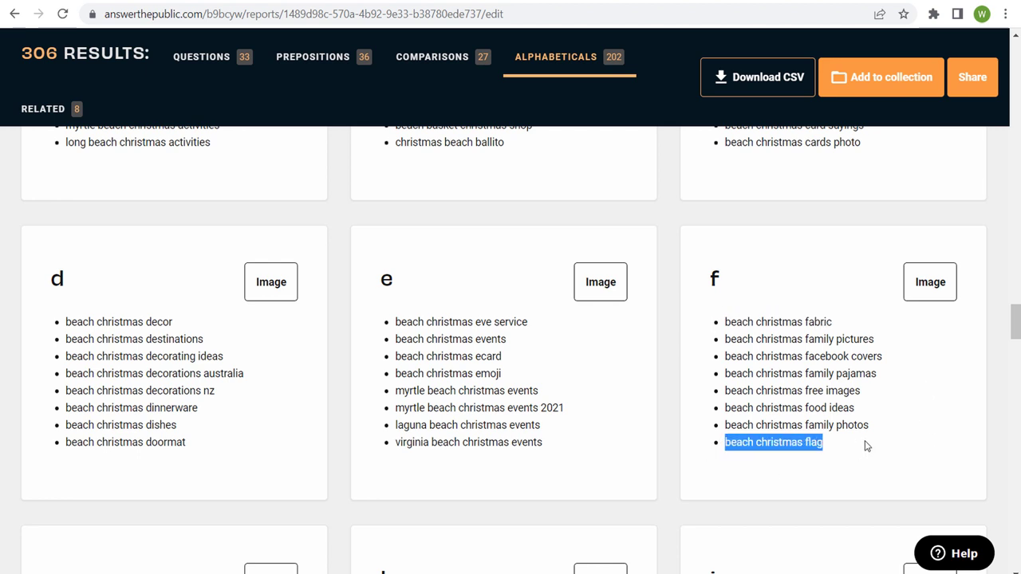
pyautogui.click(859, 442)
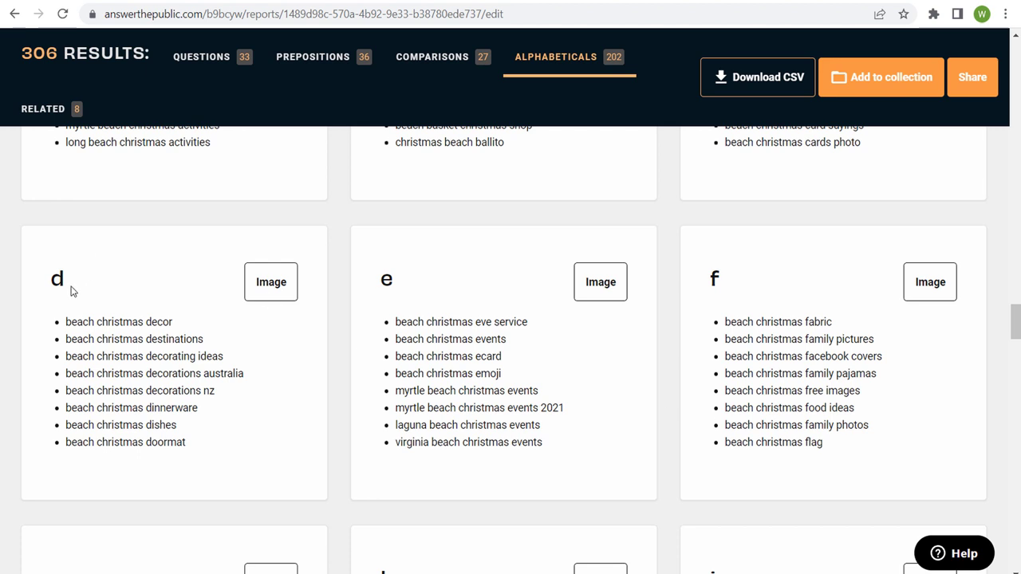
# - Review the alphabetical suggestions under d, highlighting beach christmas decor and beach christmas destinations
pyautogui.moveTo(72, 322); pyautogui.dragTo(119, 320)
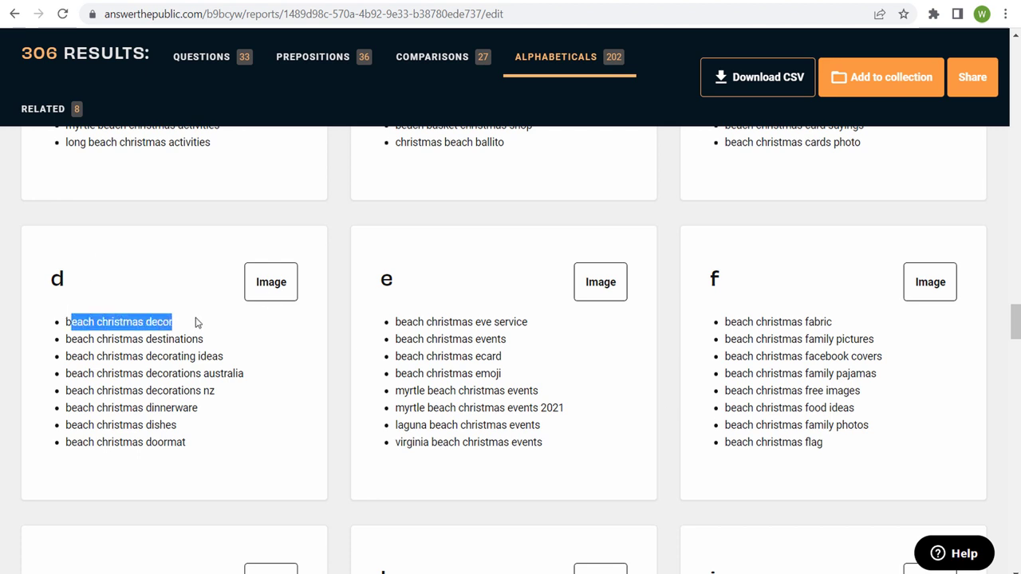
pyautogui.click(218, 350)
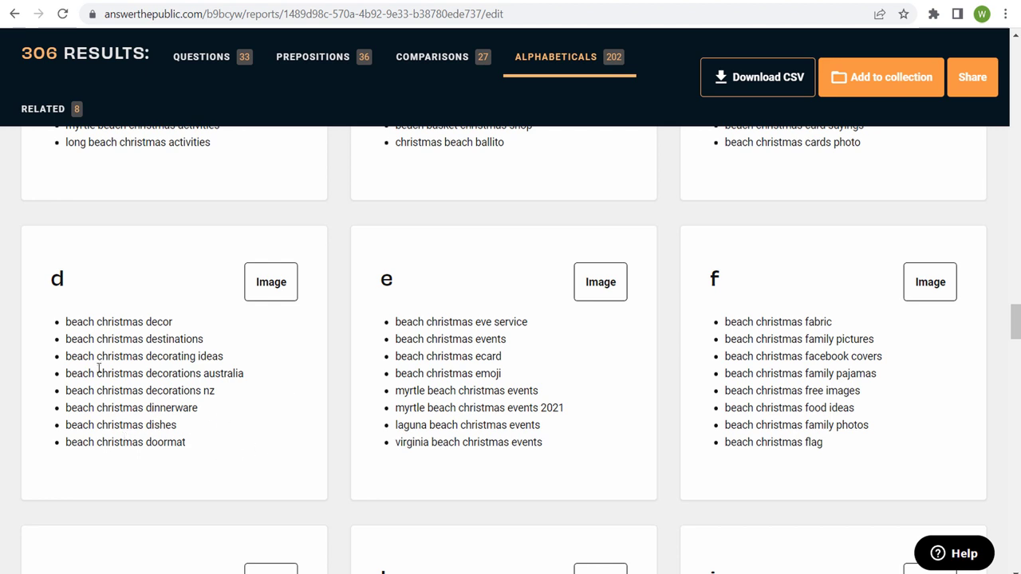
pyautogui.moveTo(65, 340); pyautogui.dragTo(242, 340)
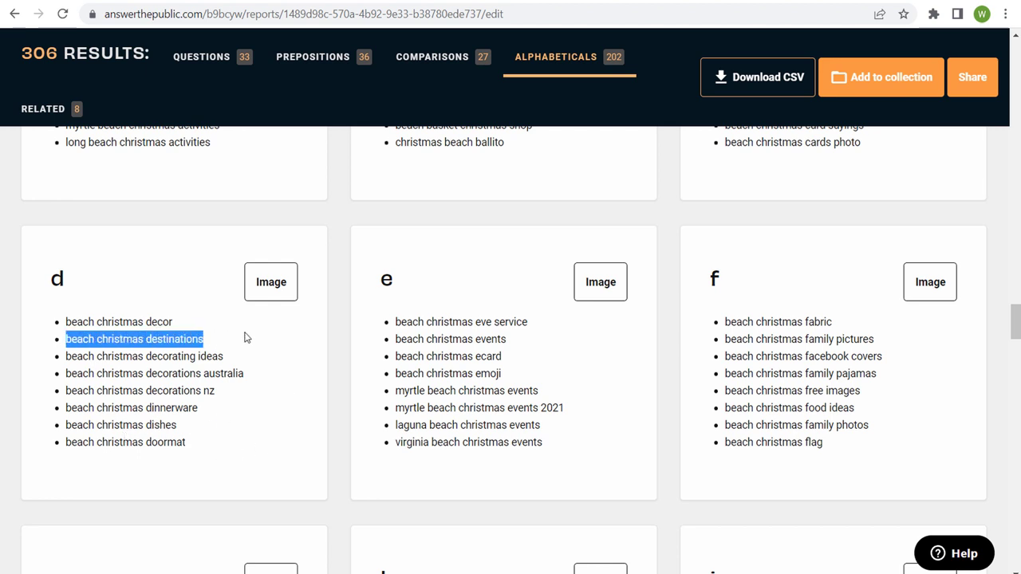
pyautogui.click(248, 339)
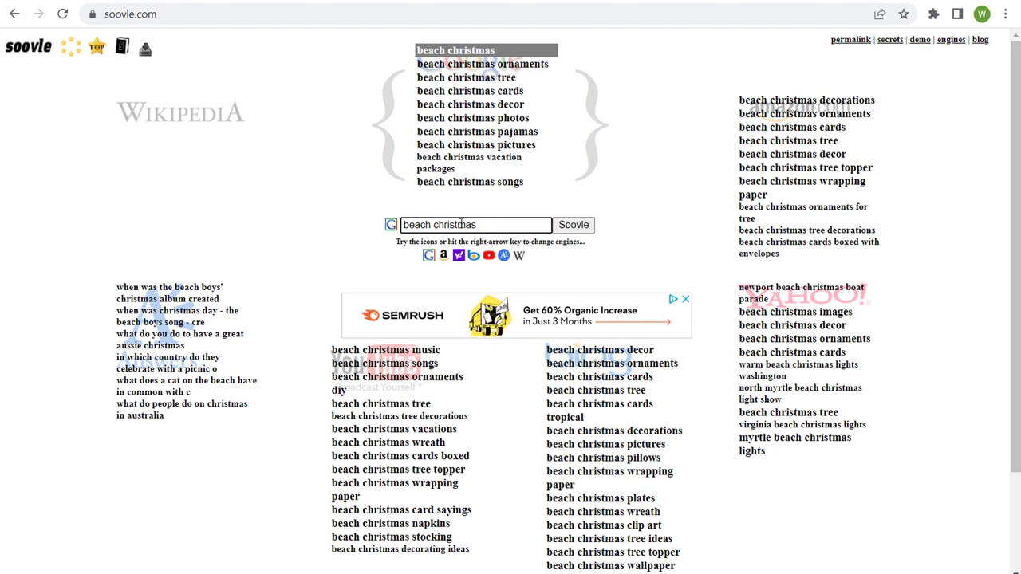
# - Switch to Soovle, look up suggestions for beach christmas decor, and remove decor from the query
pyautogui.moveTo(448, 225); pyautogui.dragTo(456, 225)
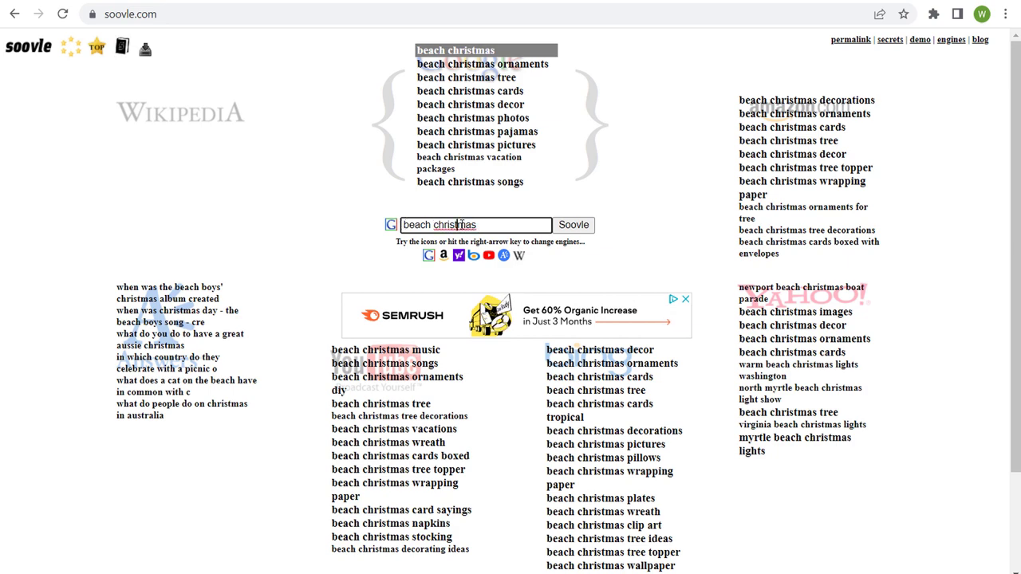
pyautogui.write('decor')
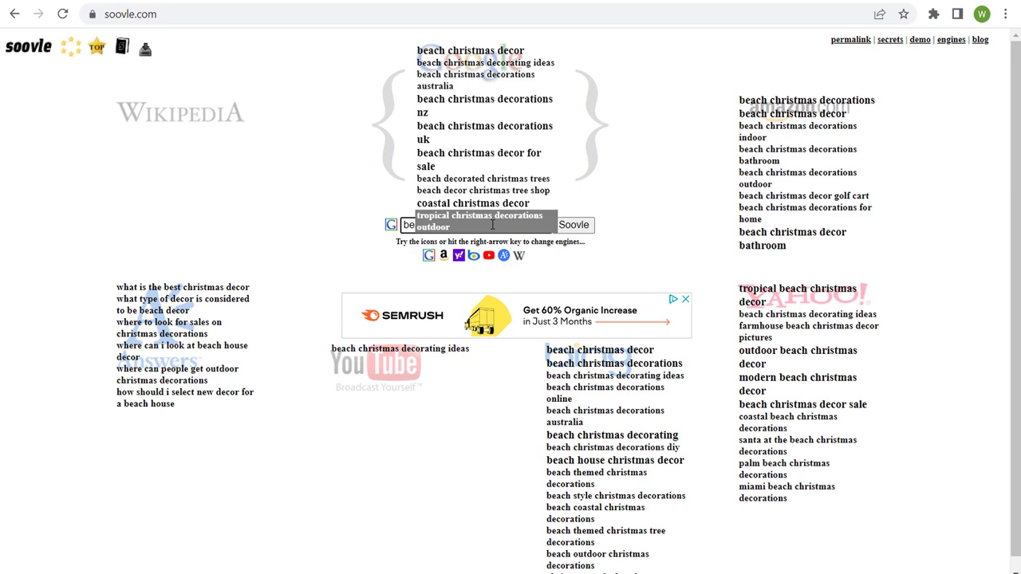
pyautogui.press('BackSpace')
pyautogui.press('BackSpace')
pyautogui.press('BackSpace')
pyautogui.press('BackSpace')
pyautogui.press('BackSpace')
pyautogui.press('BackSpace')
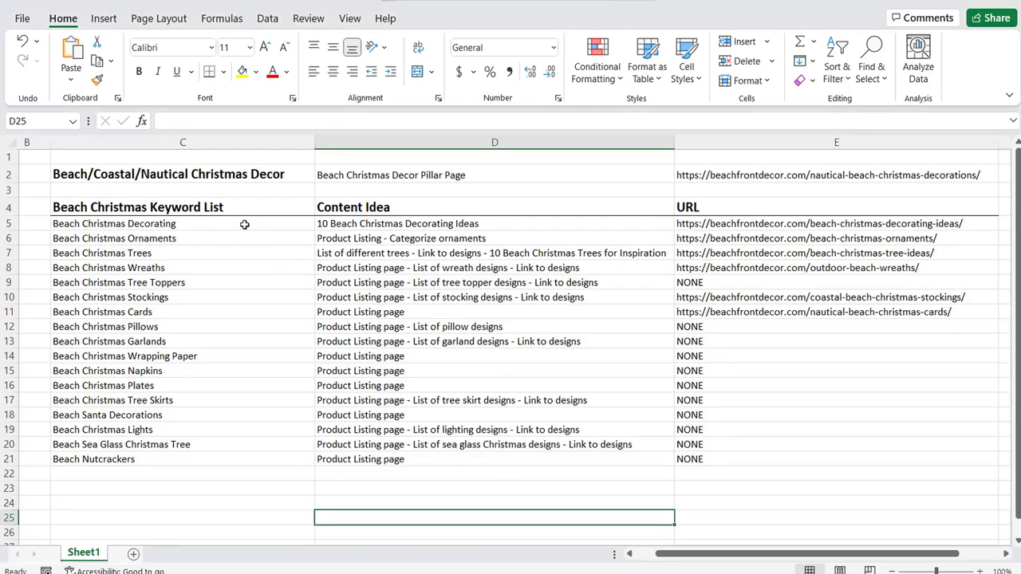
# - Switch to the Excel sheet and highlight the entries under Beach Christmas Keyword List to review them
pyautogui.moveTo(245, 224); pyautogui.dragTo(256, 472)
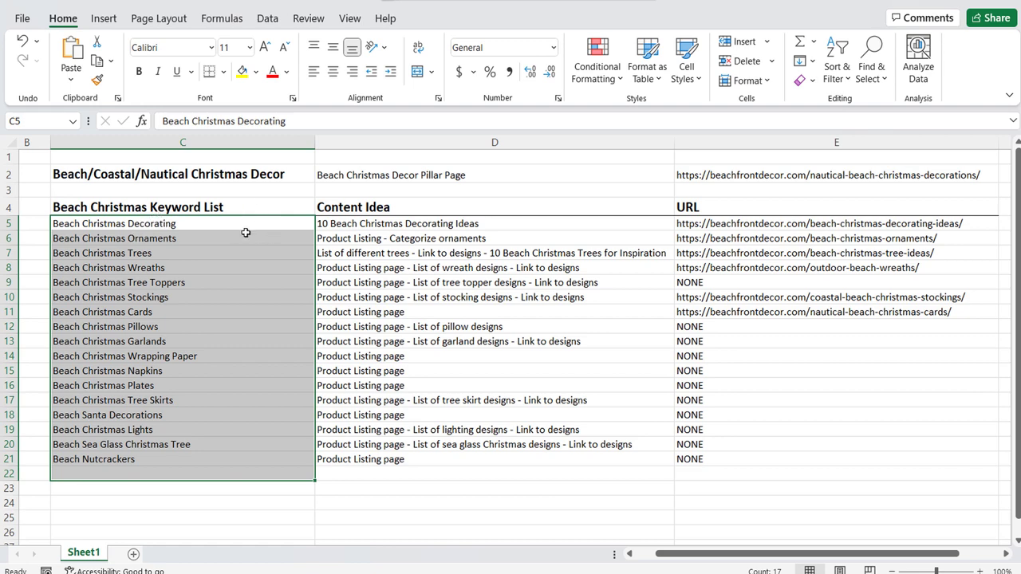
pyautogui.click(254, 265)
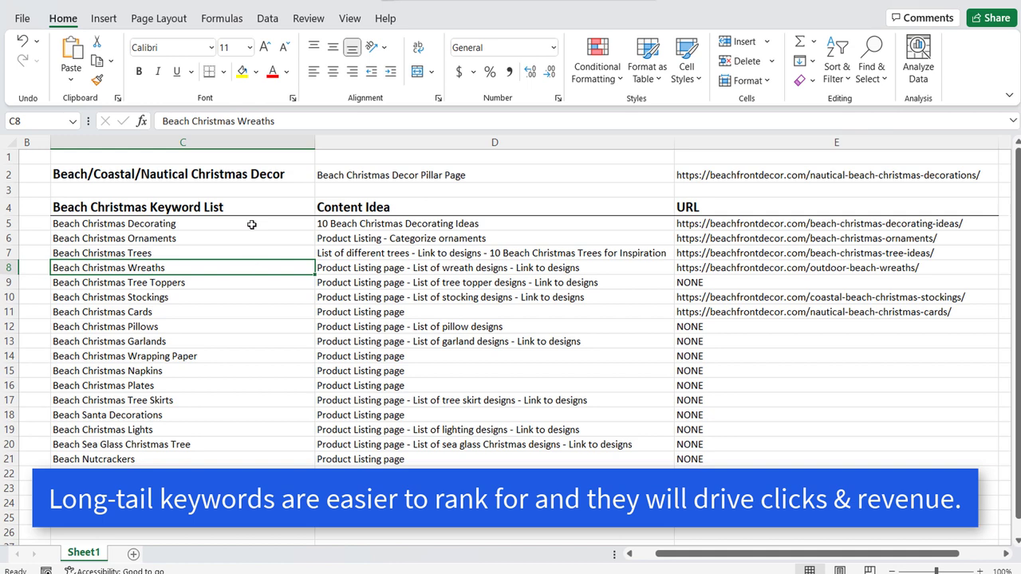
pyautogui.moveTo(251, 228); pyautogui.dragTo(254, 479)
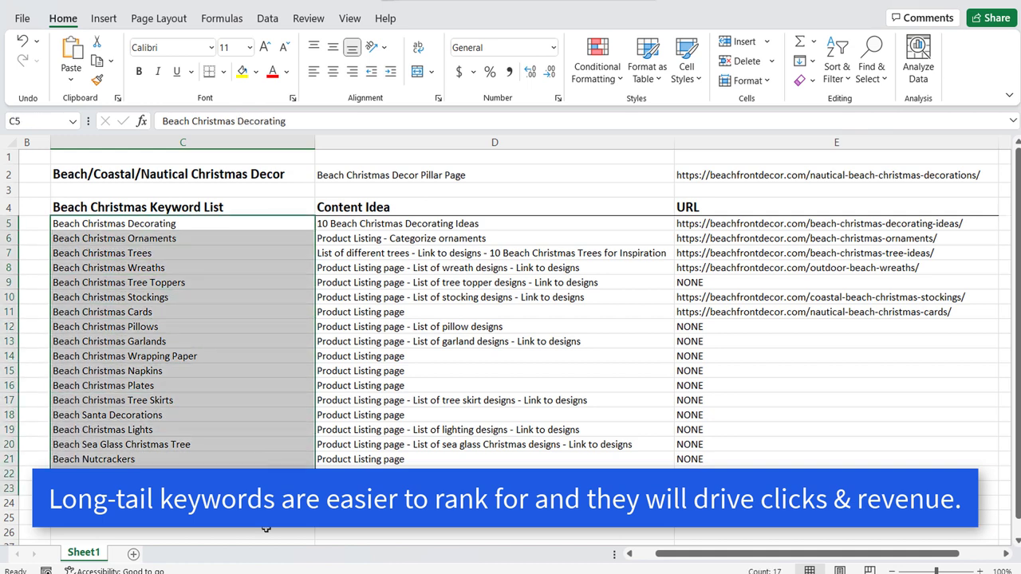
pyautogui.click(264, 529)
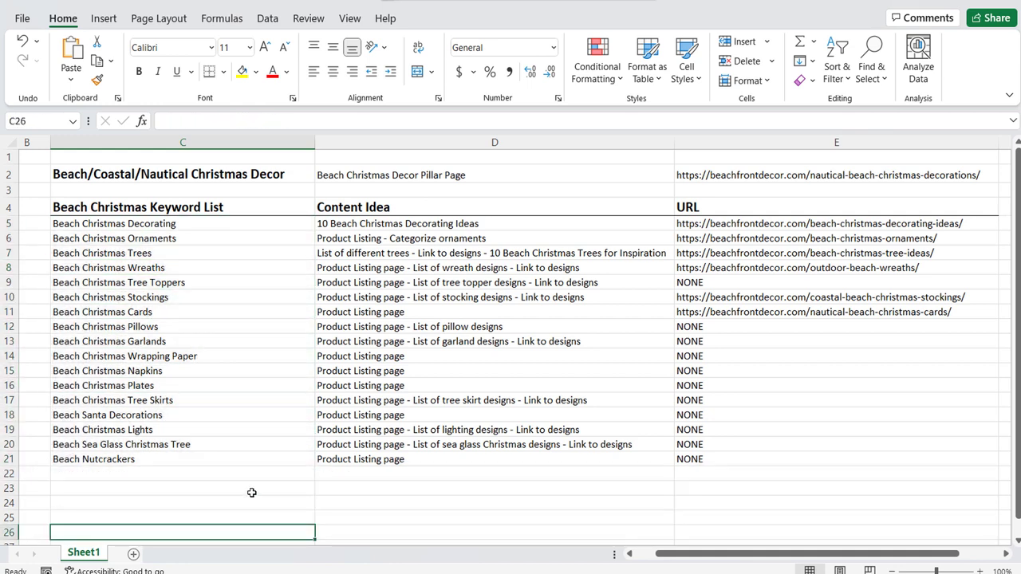
# - Point out Beach Sea Glass Christmas Tree, Beach Christmas Trees and Beach Santa Decorations, and highlight the whole keyword column again
pyautogui.click(72, 446)
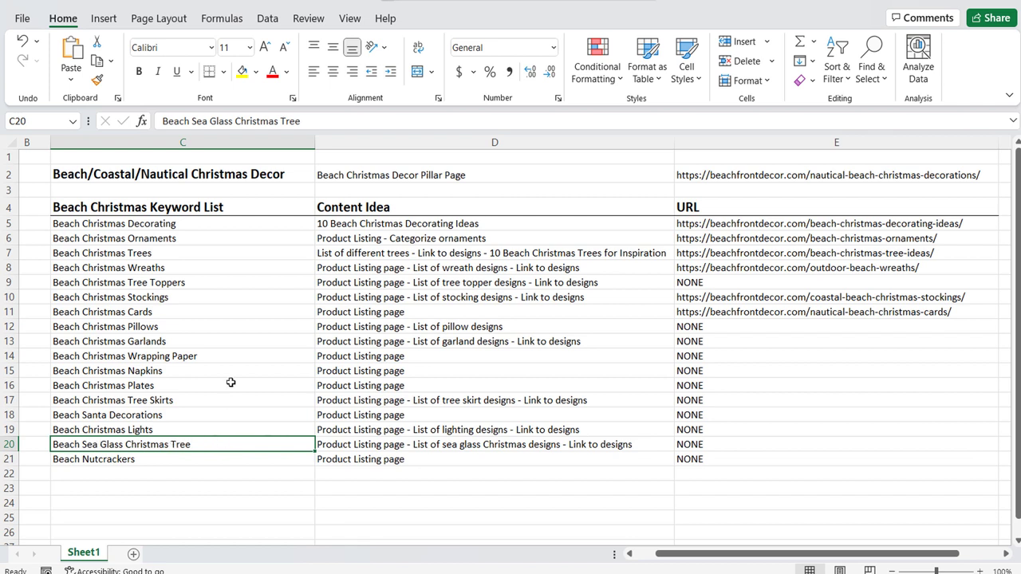
pyautogui.click(154, 256)
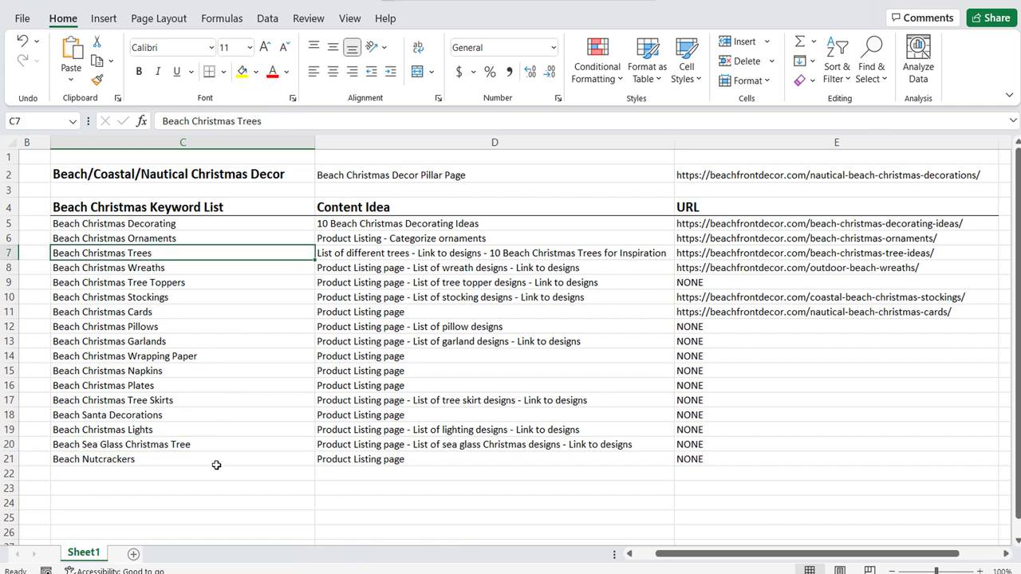
pyautogui.click(108, 415)
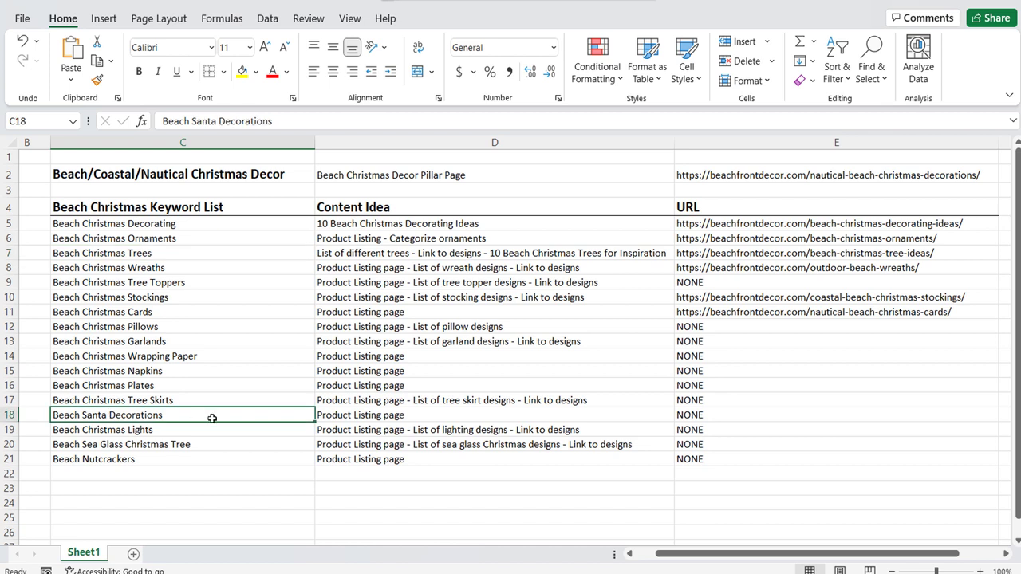
pyautogui.moveTo(205, 223); pyautogui.dragTo(226, 517)
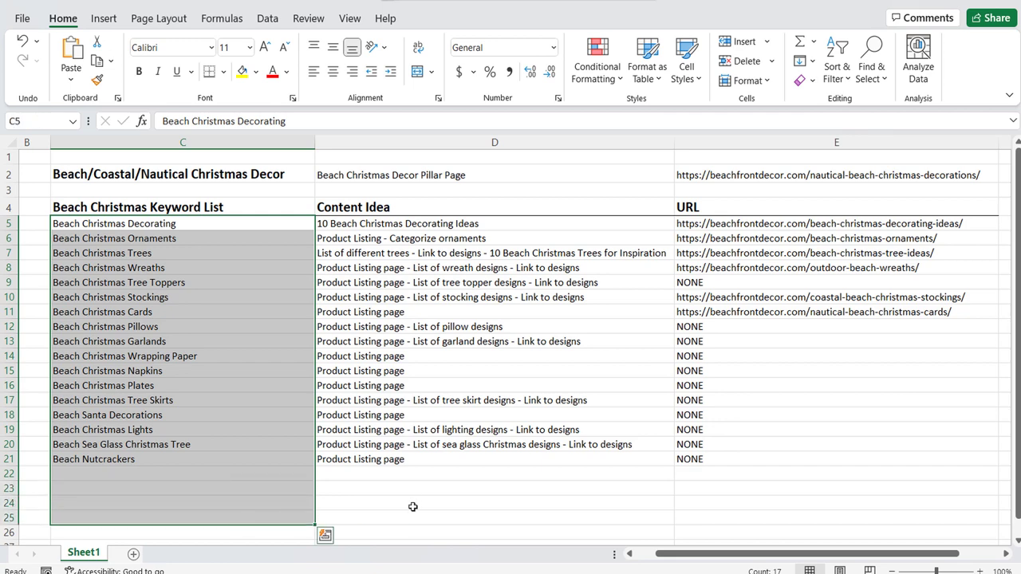
pyautogui.click(415, 497)
pyautogui.click(353, 182)
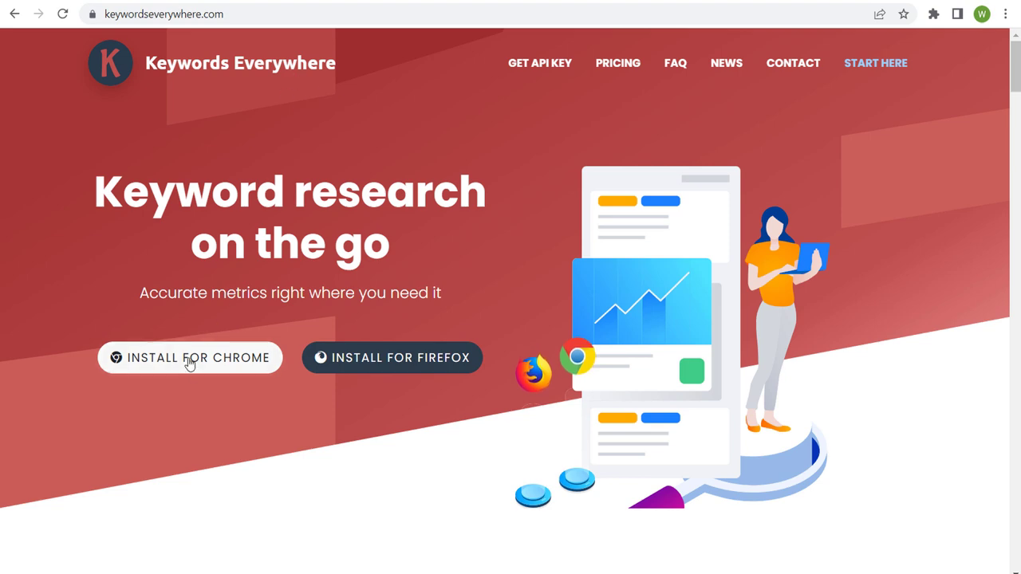
# - Switch to the Google results for beach christmas and examine the Keywords Everywhere trend data and its trending, related, also-searched and long-tail keywords
pyautogui.click(294, 0)
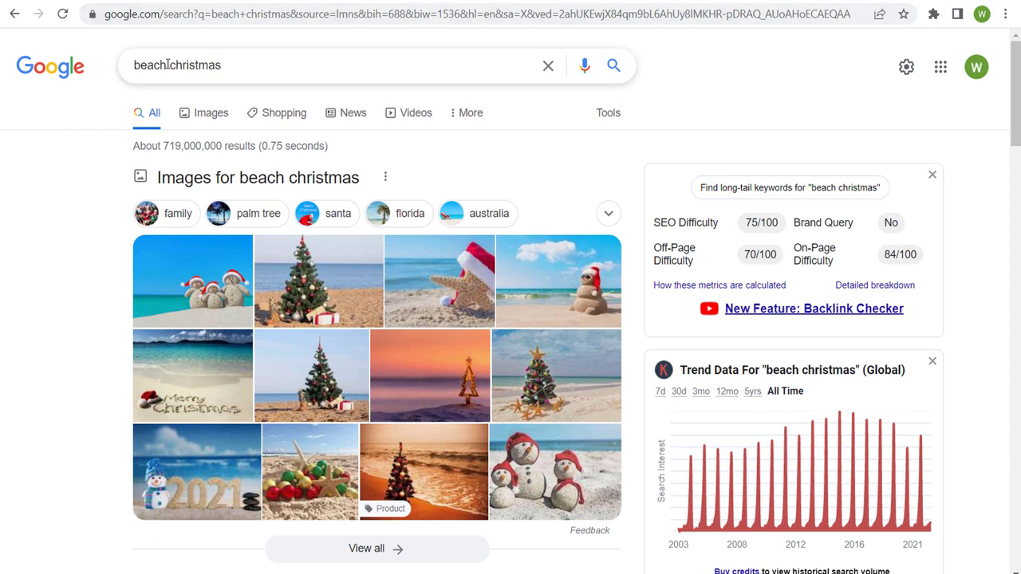
pyautogui.scroll(-4, 704, 245)
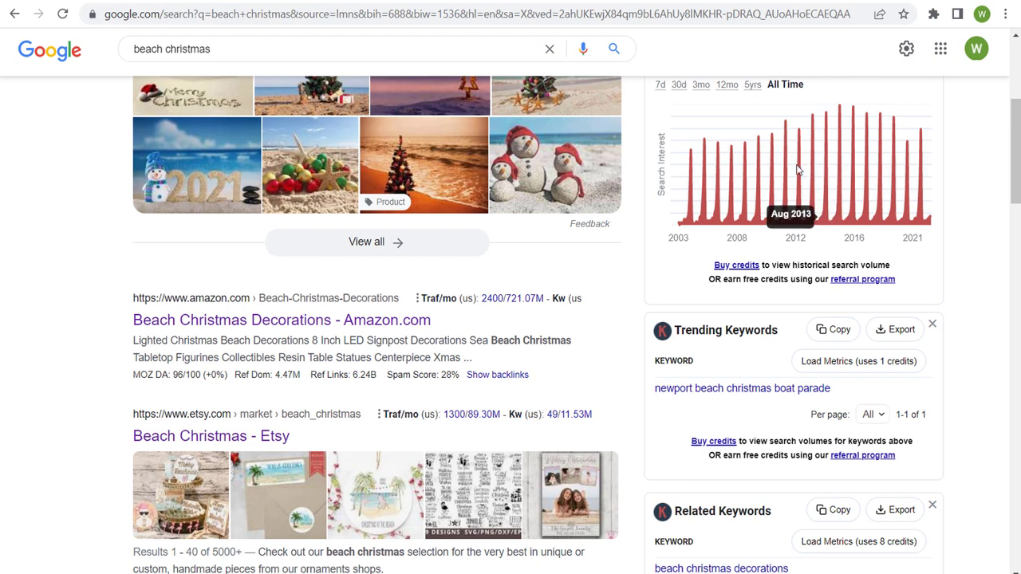
pyautogui.scroll(-4, 950, 258)
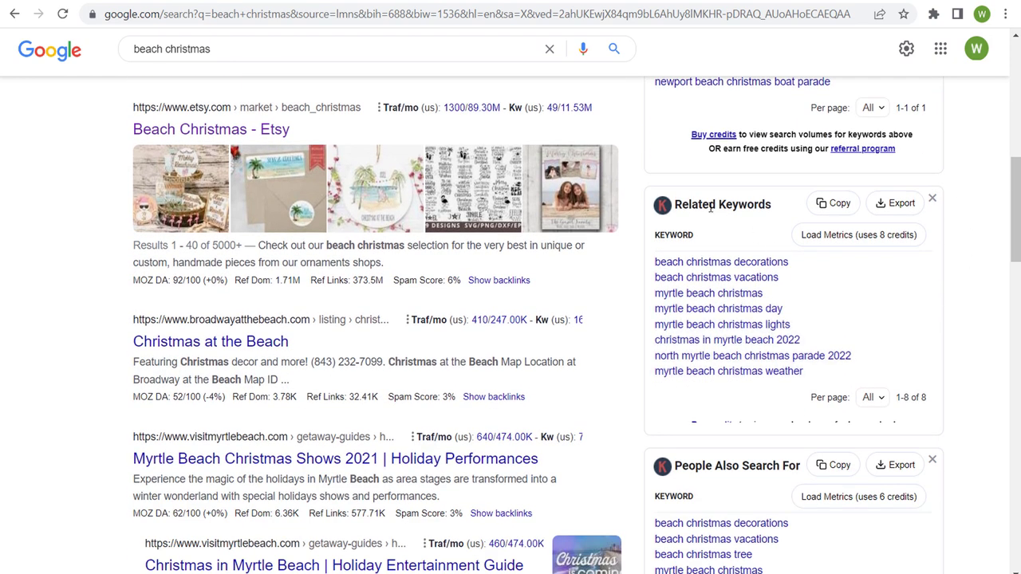
pyautogui.scroll(-3, 969, 292)
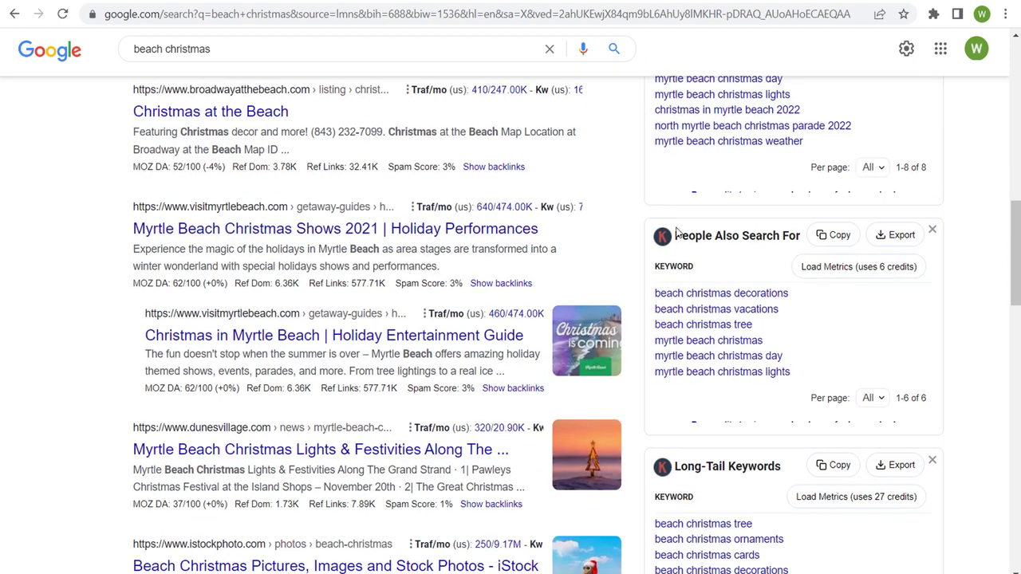
pyautogui.scroll(-4, 756, 230)
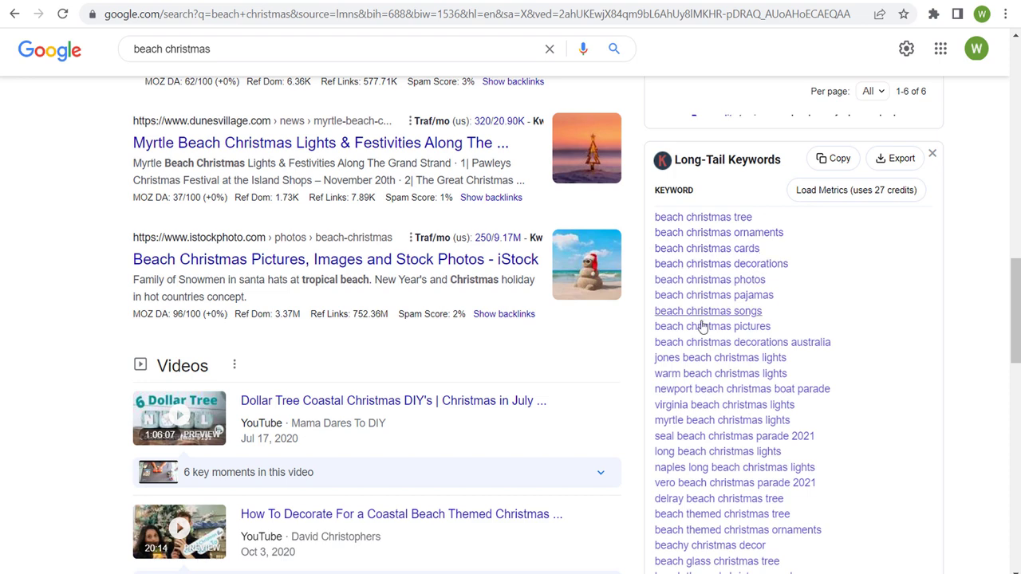
pyautogui.scroll(-1, 701, 328)
pyautogui.scroll(-1, 701, 340)
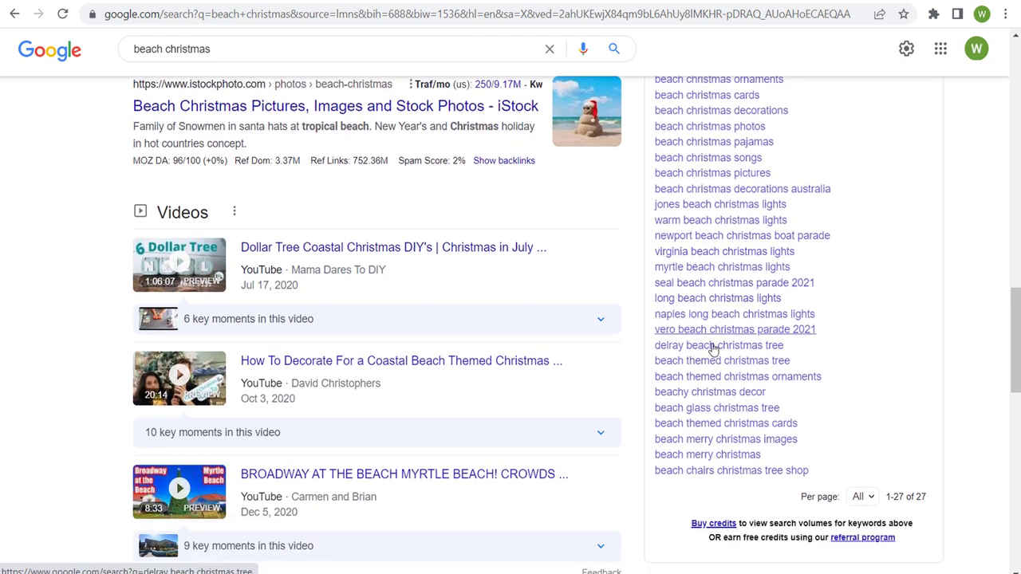
pyautogui.scroll(-3, 703, 225)
pyautogui.scroll(2, 684, 199)
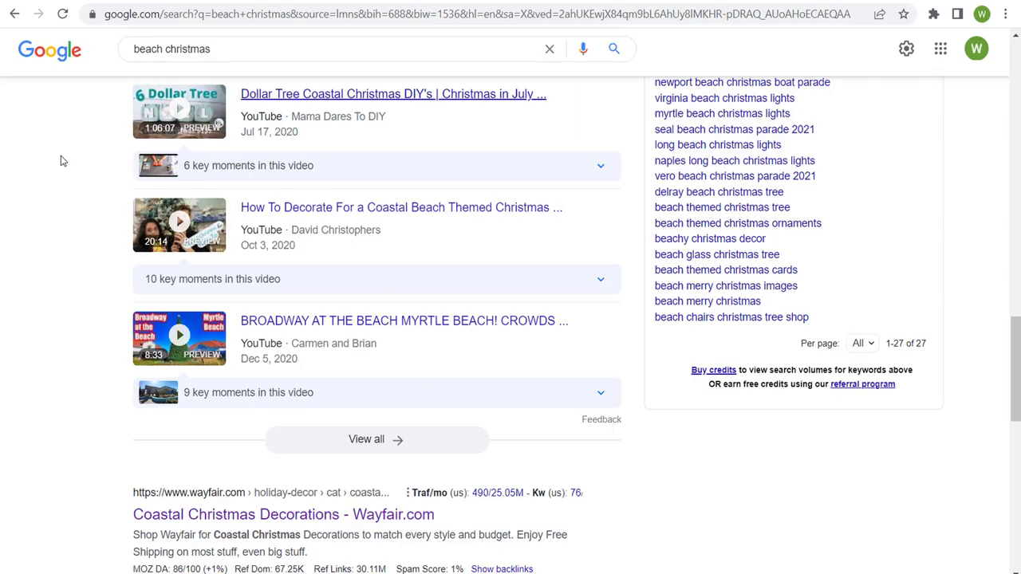
# - Show the Google video results for beach christmas and examine which kinds of videos rank
pyautogui.scroll(12, 87, 217)
pyautogui.scroll(6, 89, 217)
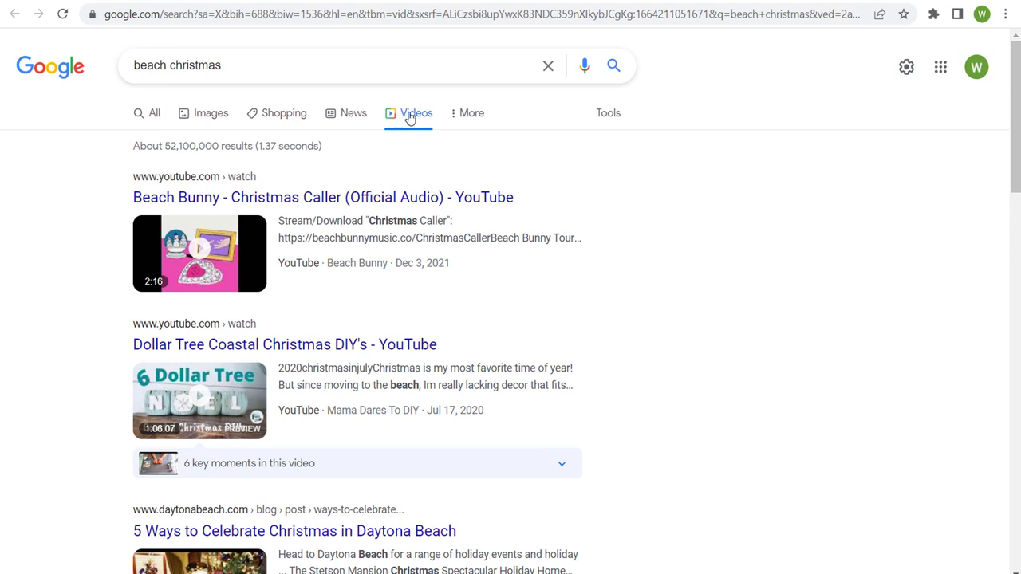
pyautogui.scroll(-1, 625, 226)
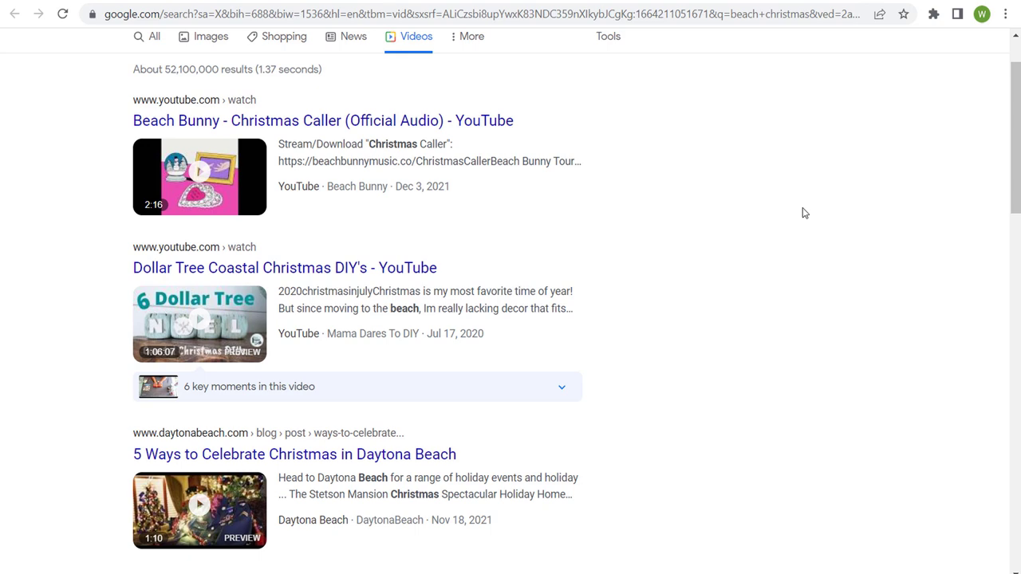
pyautogui.scroll(-4, 809, 237)
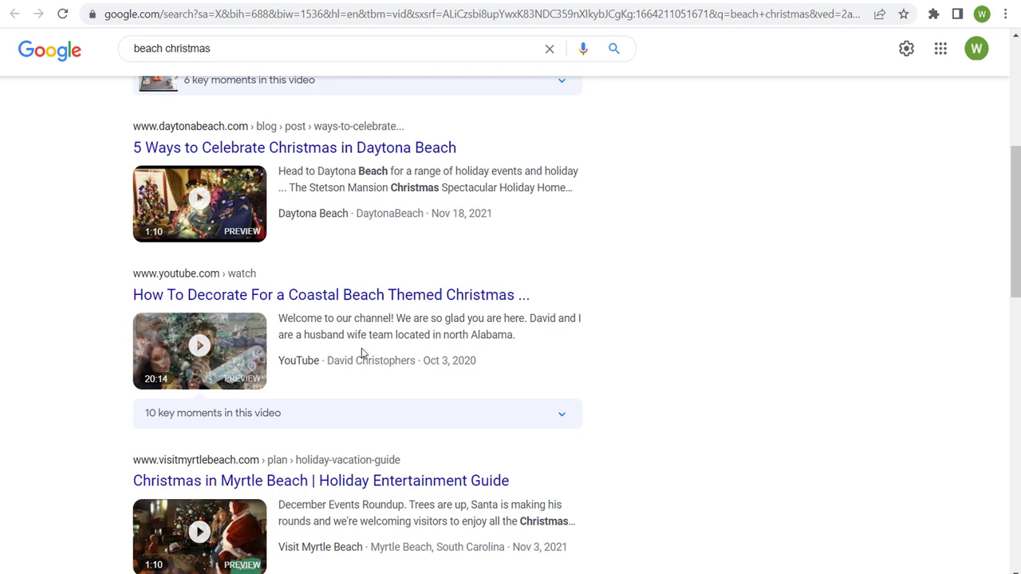
pyautogui.scroll(-4, 751, 261)
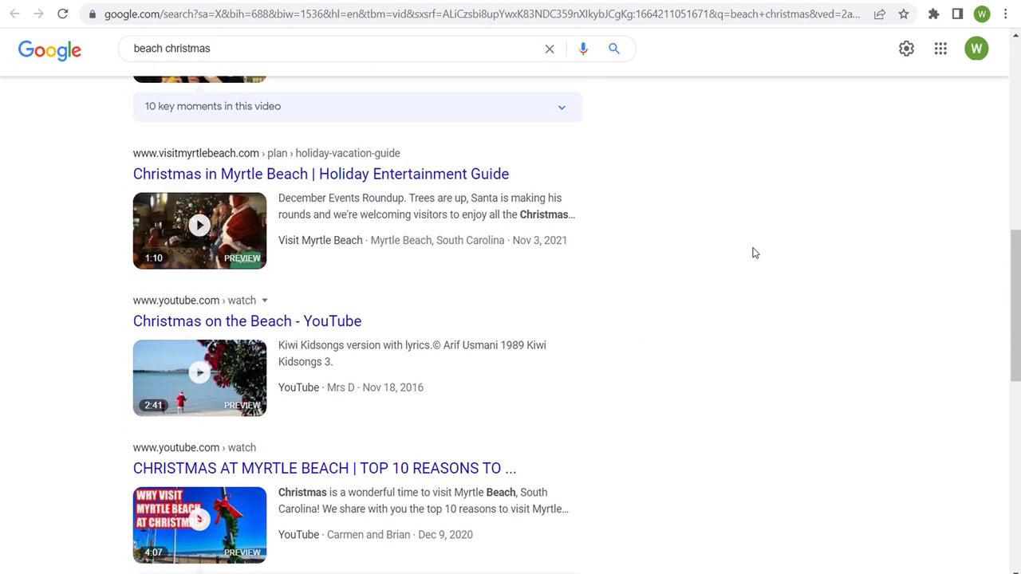
pyautogui.scroll(-8, 816, 272)
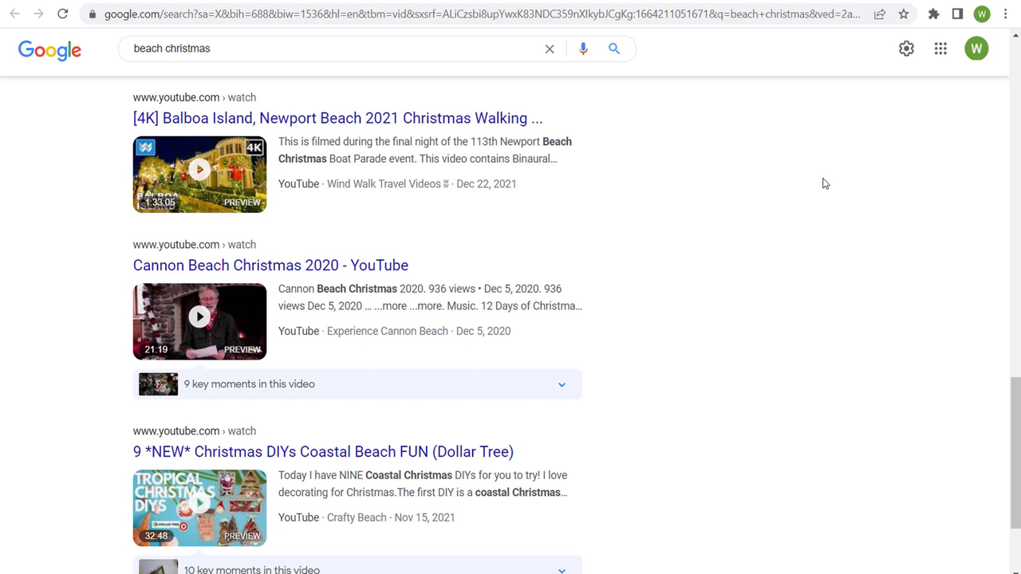
pyautogui.scroll(-1, 825, 184)
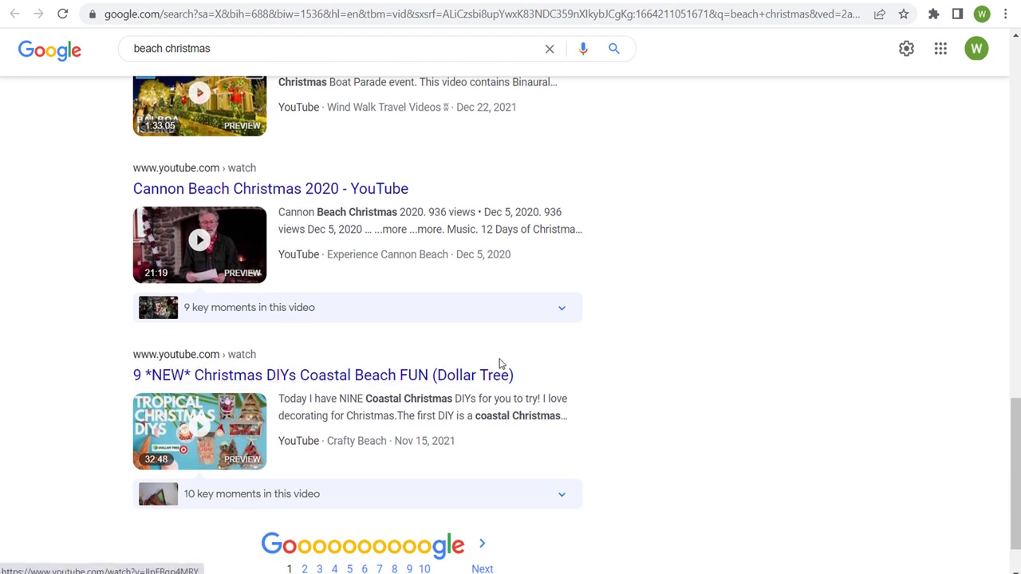
pyautogui.scroll(5, 858, 306)
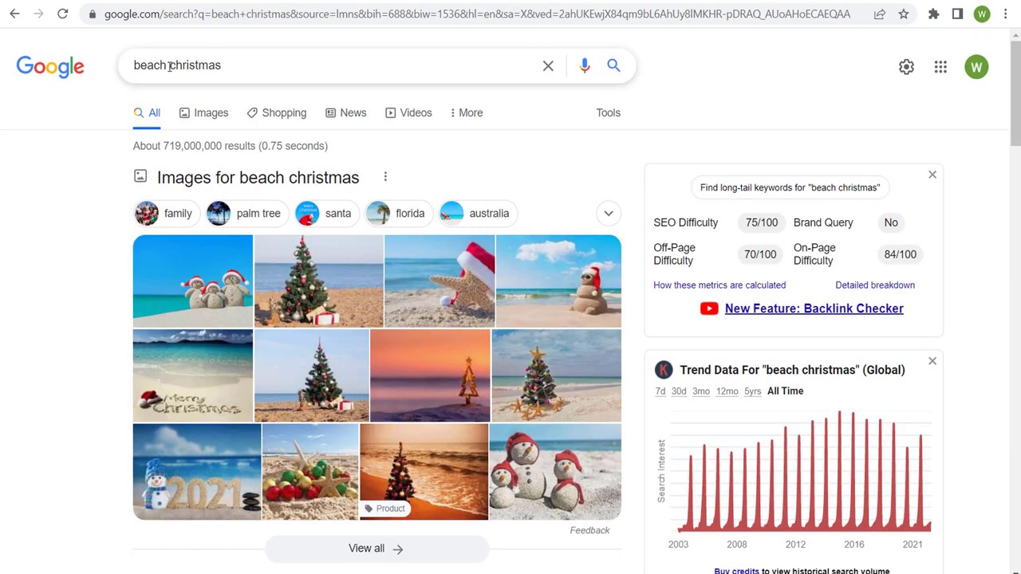
# - Examine the beach christmas web results, including Wayfair's Coastal Christmas Decorations and Amazon's Beach Christmas Decorations listing pages
pyautogui.scroll(-2, 92, 183)
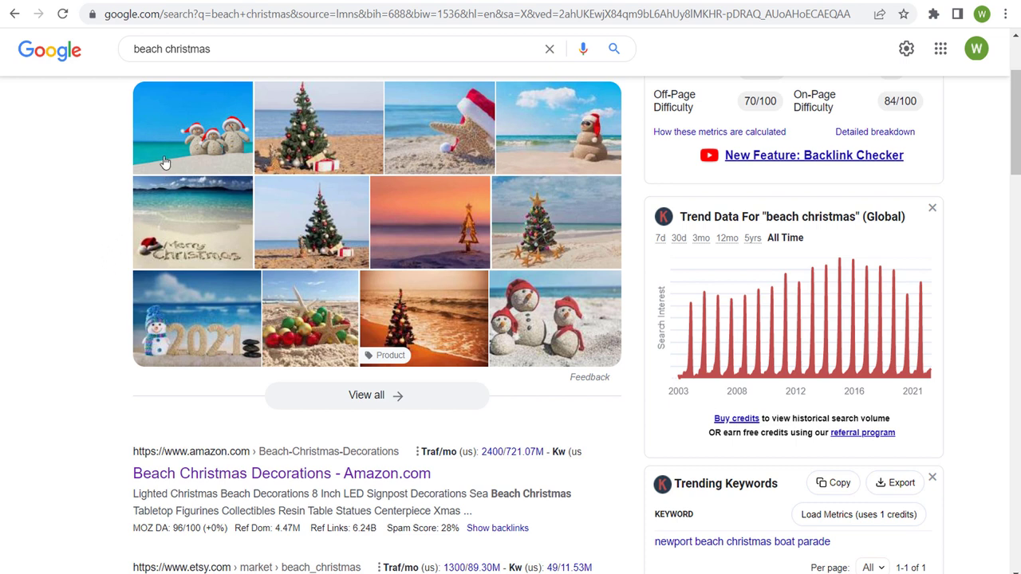
pyautogui.scroll(-2, 21, 201)
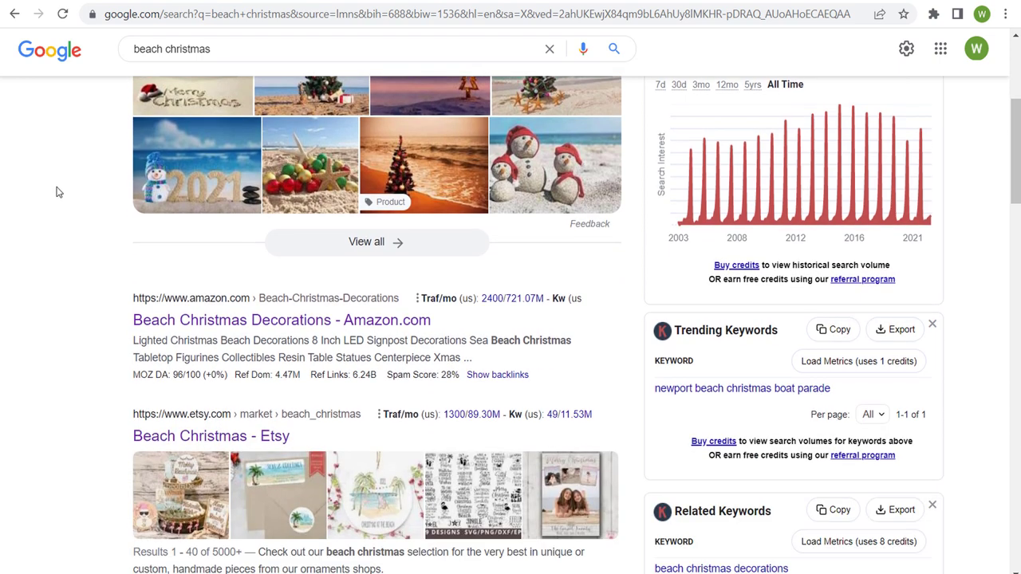
pyautogui.scroll(-2, 91, 286)
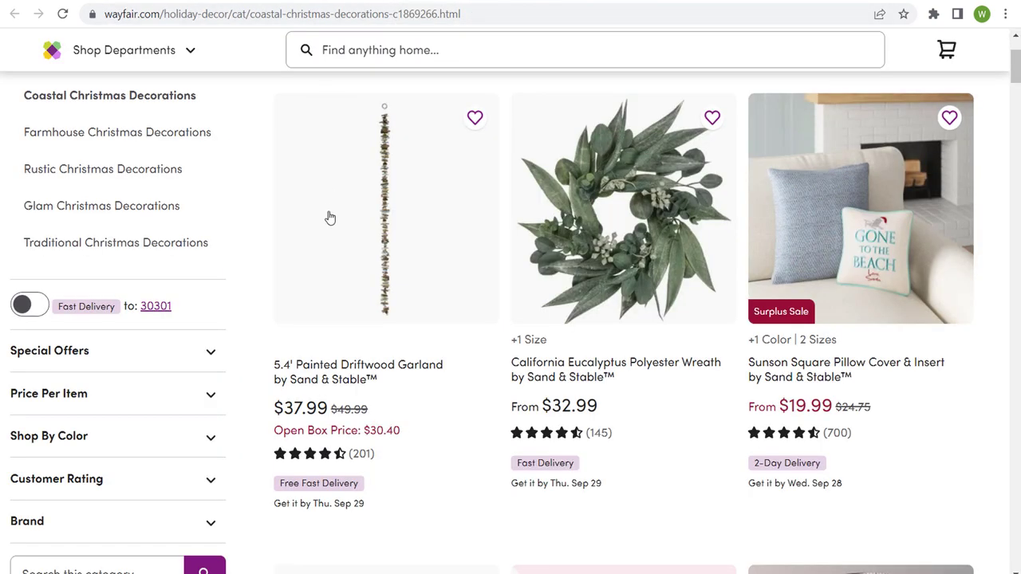
pyautogui.scroll(2, 330, 218)
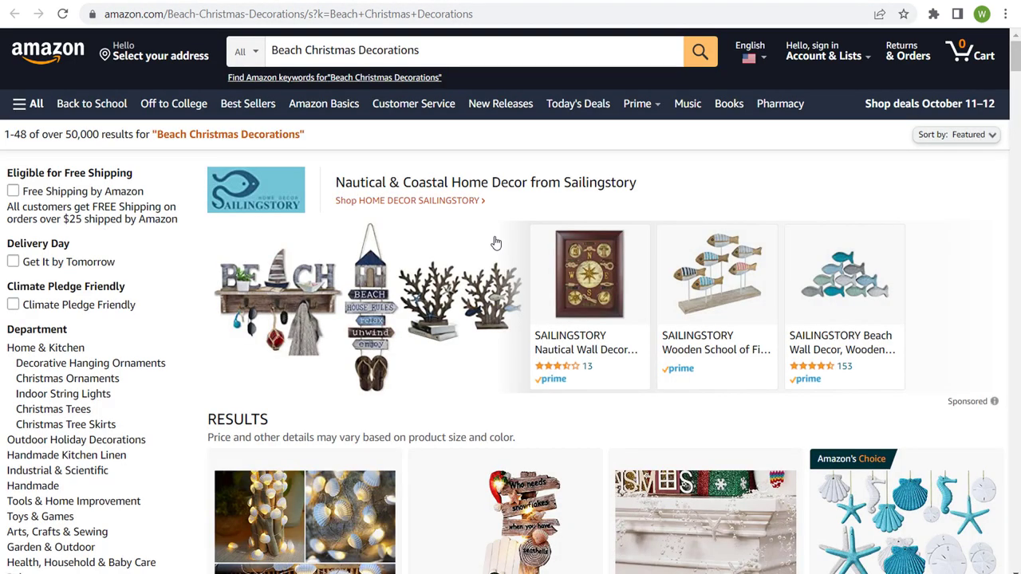
pyautogui.scroll(-2, 479, 255)
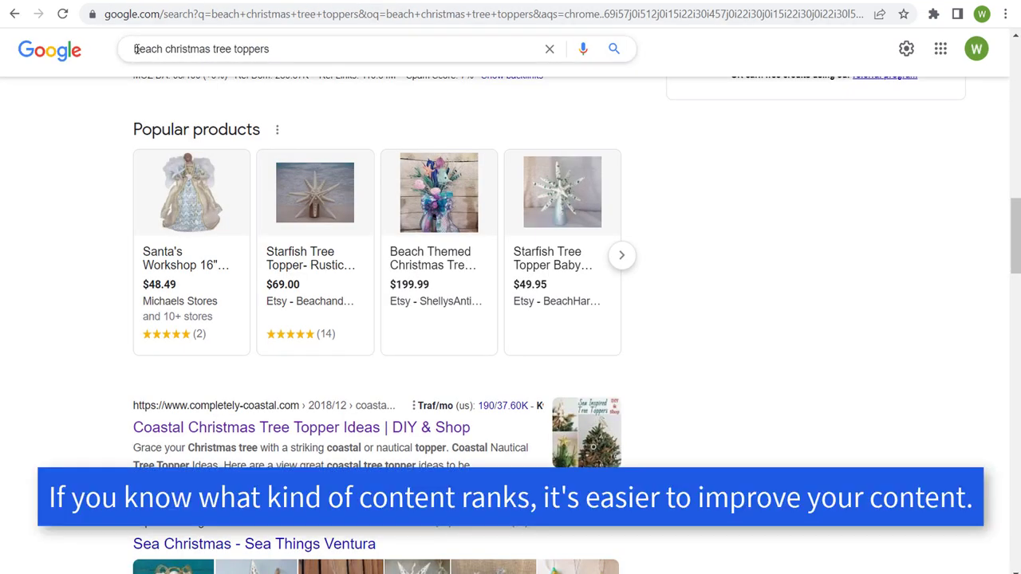
# - Highlight the beach christmas tree toppers query and open the Coastal Christmas Tree Topper Ideas result from completely-coastal.com
pyautogui.moveTo(136, 48); pyautogui.dragTo(290, 49)
pyautogui.click(28, 294)
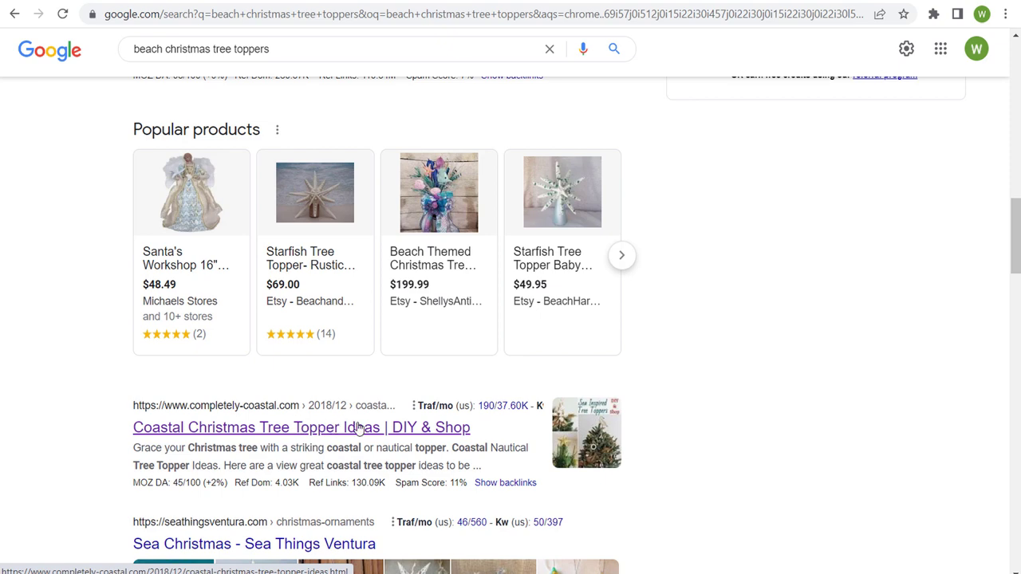
pyautogui.click(460, 432)
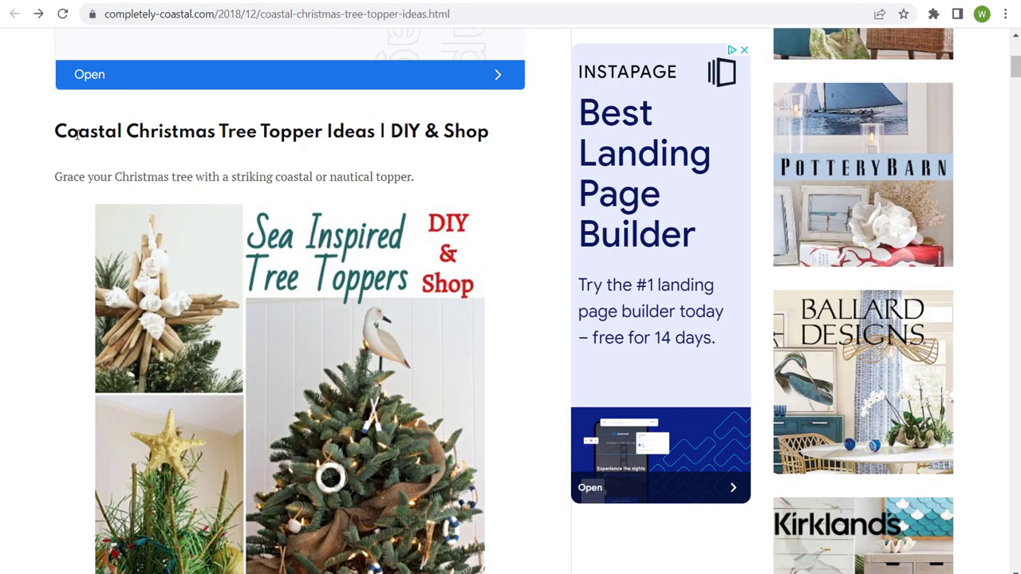
# - Highlight the tree topper article's title and examine its intro, topper ideas, images and shopping links
pyautogui.moveTo(57, 134); pyautogui.dragTo(452, 132)
pyautogui.click(452, 131)
pyautogui.scroll(-10, 64, 229)
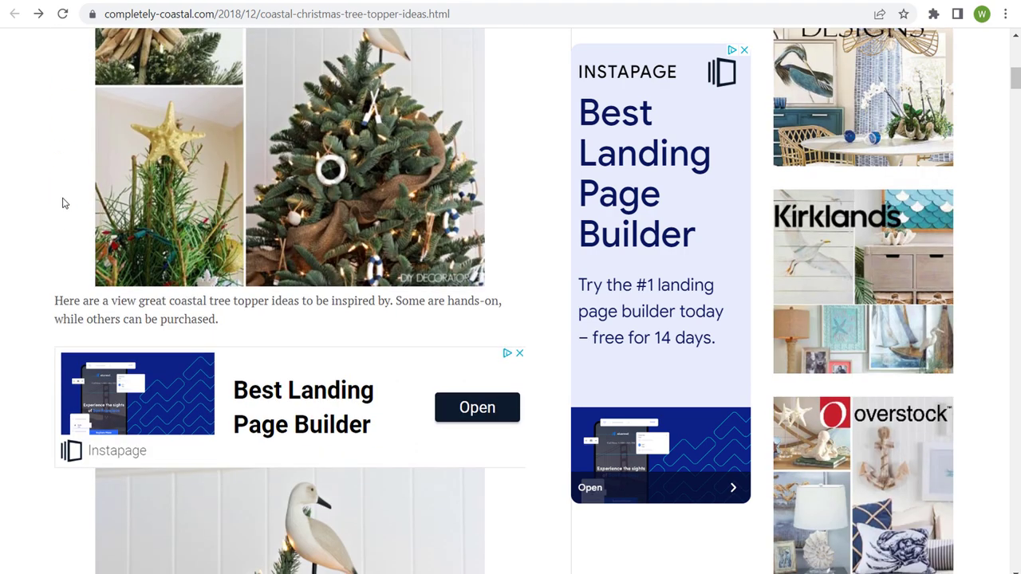
pyautogui.scroll(-2, 63, 190)
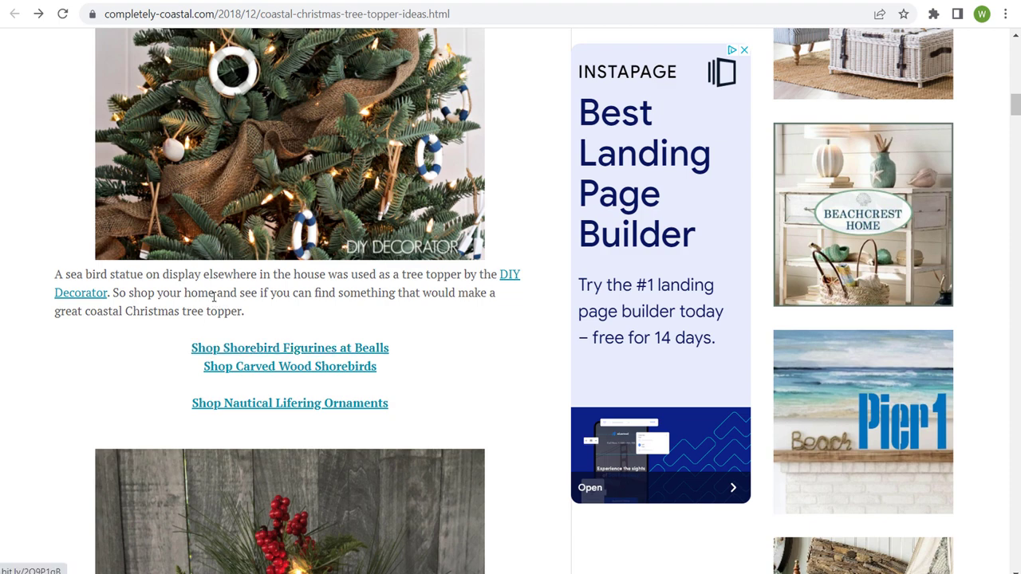
pyautogui.scroll(-4, 48, 339)
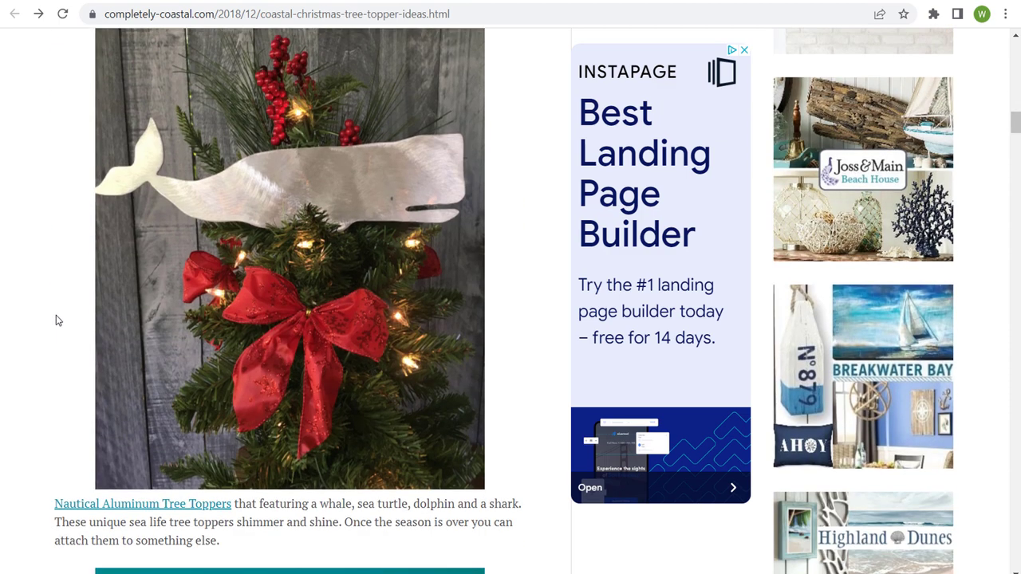
pyautogui.scroll(-2, 56, 317)
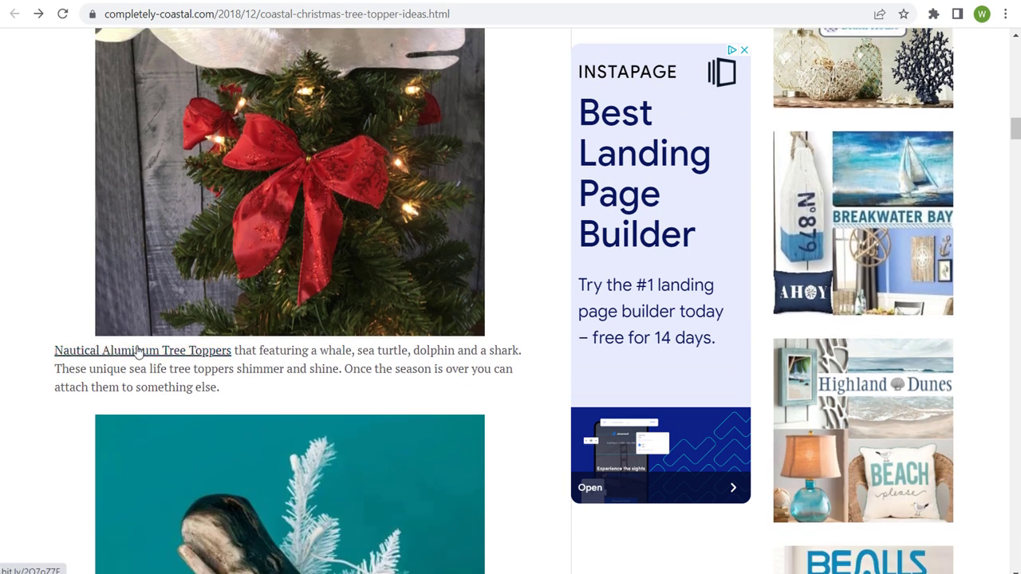
pyautogui.scroll(-10, 61, 247)
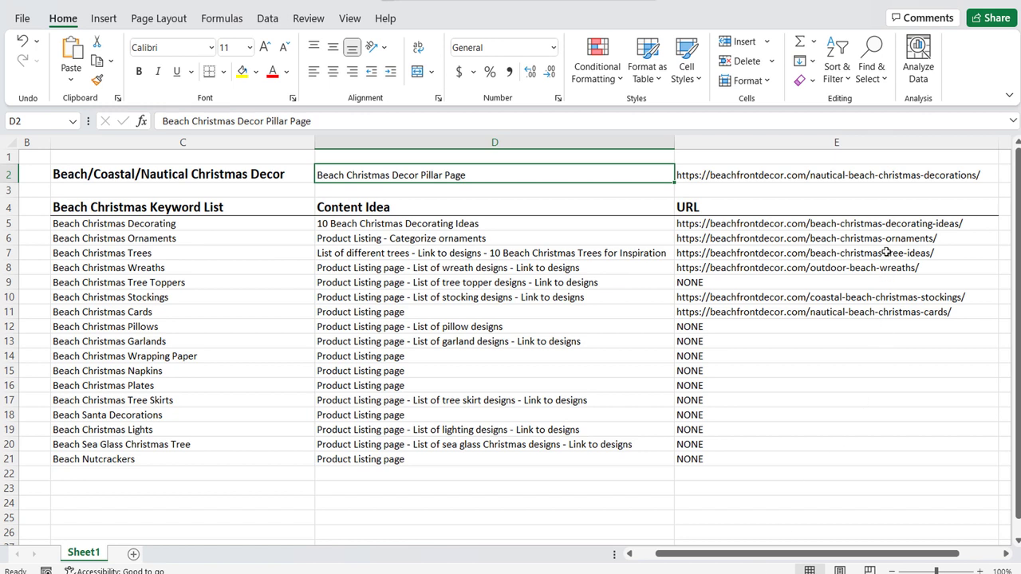
# - Compare the Beach Christmas Tree Toppers row in the Excel keyword sheet with the remaining Google results for that keyword
pyautogui.click(744, 284)
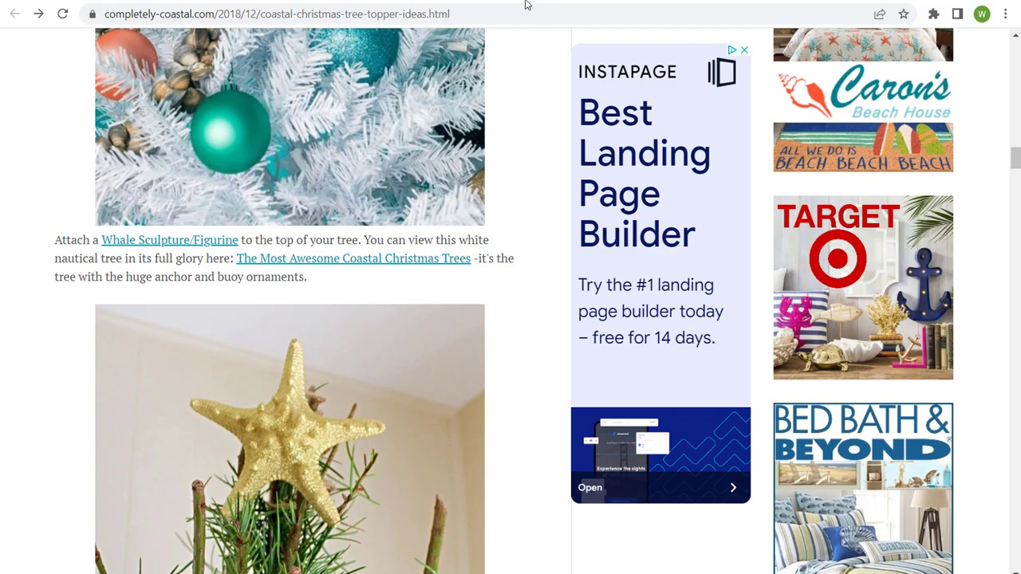
pyautogui.click(503, 2)
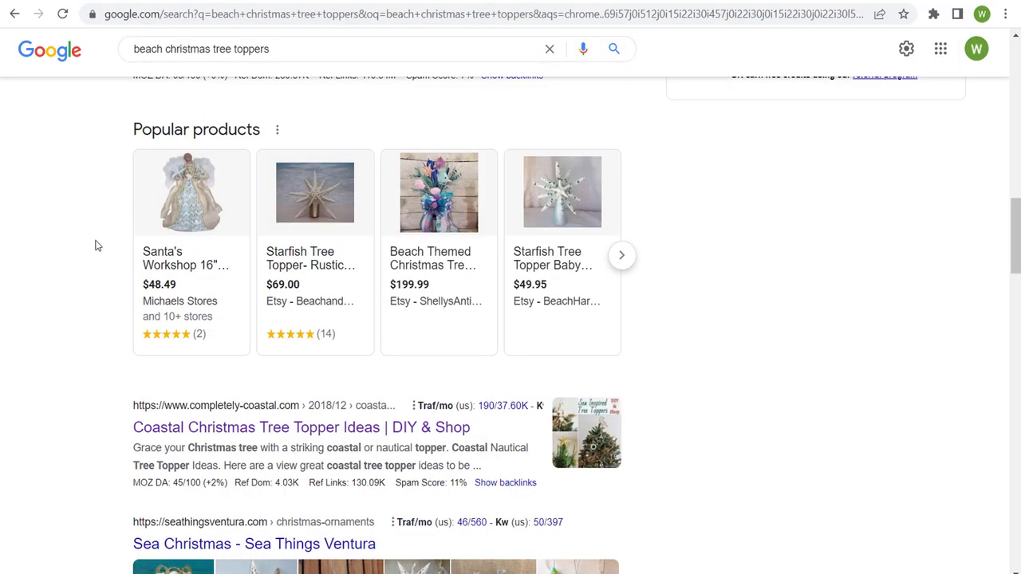
pyautogui.scroll(-10, 59, 187)
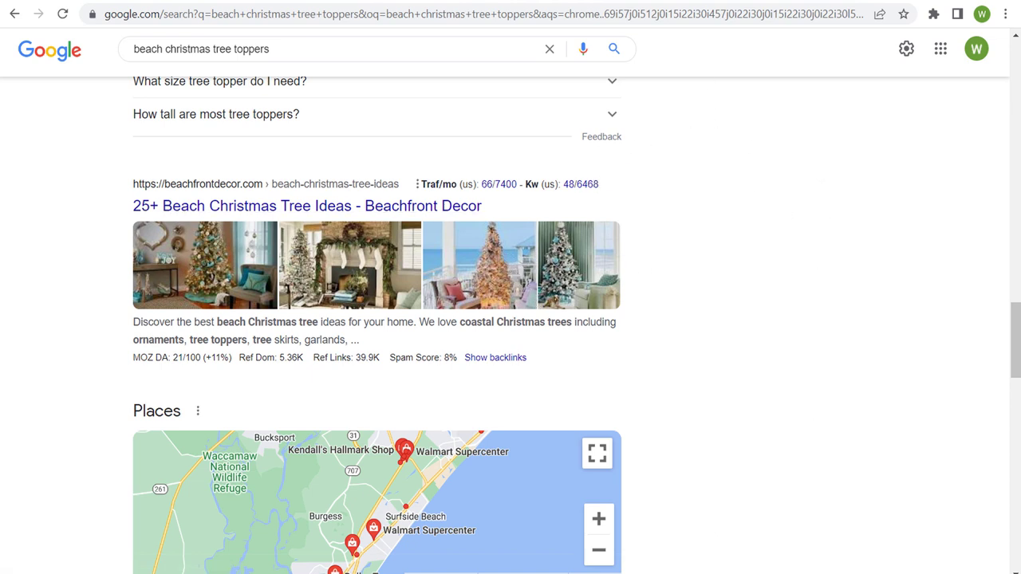
pyautogui.hotkey('alt', 'Tab')
pyautogui.moveTo(167, 283); pyautogui.dragTo(682, 284)
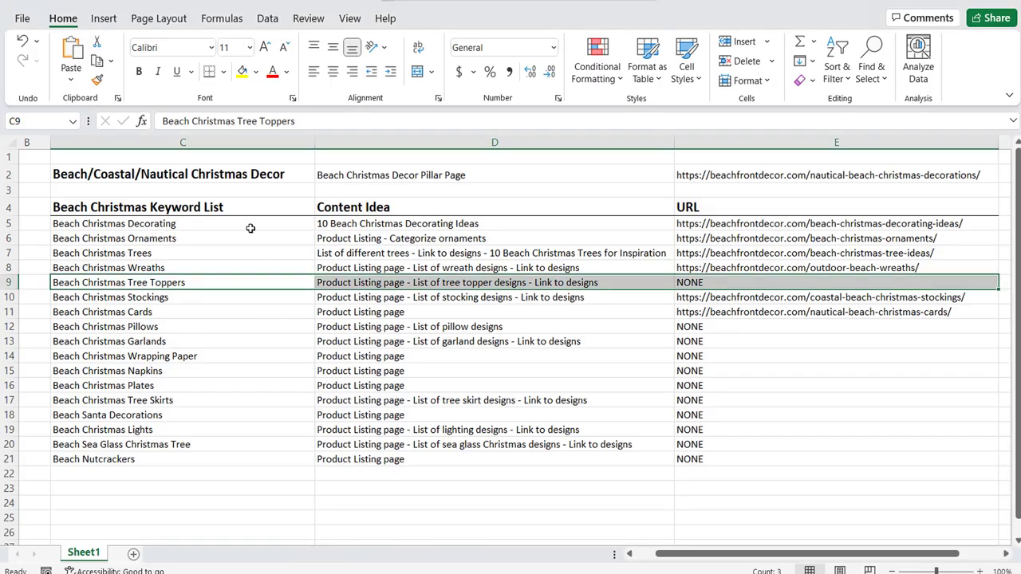
# - Point out the Beach/Coastal/Nautical Christmas Decor topic, the full keyword list and the 10 Beach Christmas Decorating Ideas content idea
pyautogui.click(250, 226)
pyautogui.moveTo(251, 237); pyautogui.dragTo(251, 399)
pyautogui.click(159, 176)
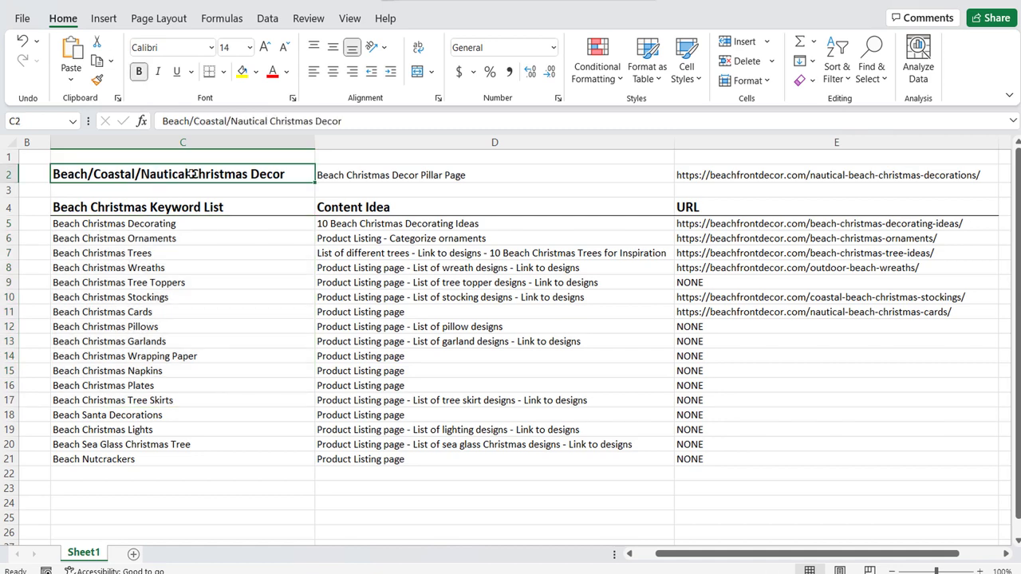
pyautogui.moveTo(207, 224); pyautogui.dragTo(221, 461)
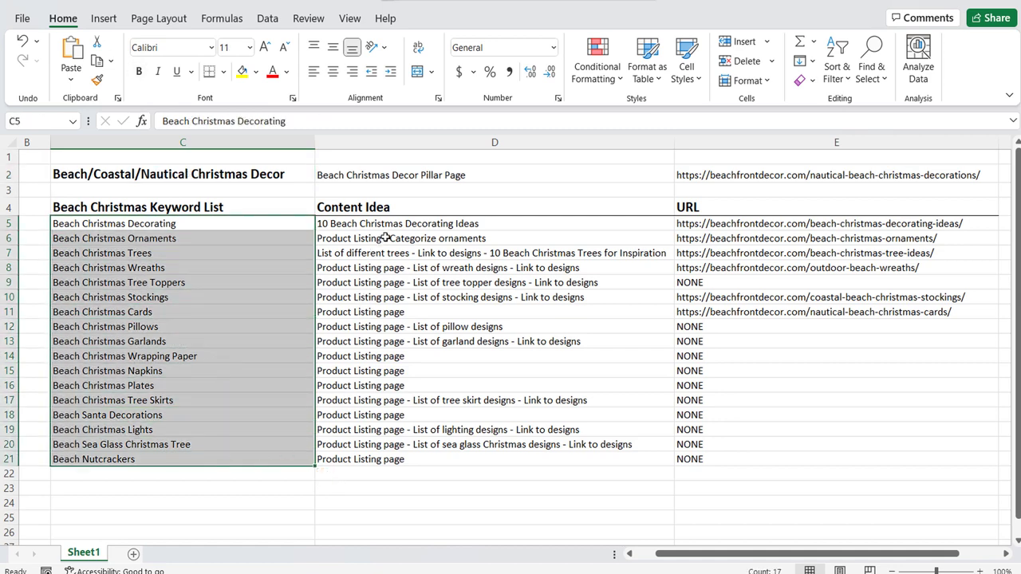
pyautogui.click(387, 226)
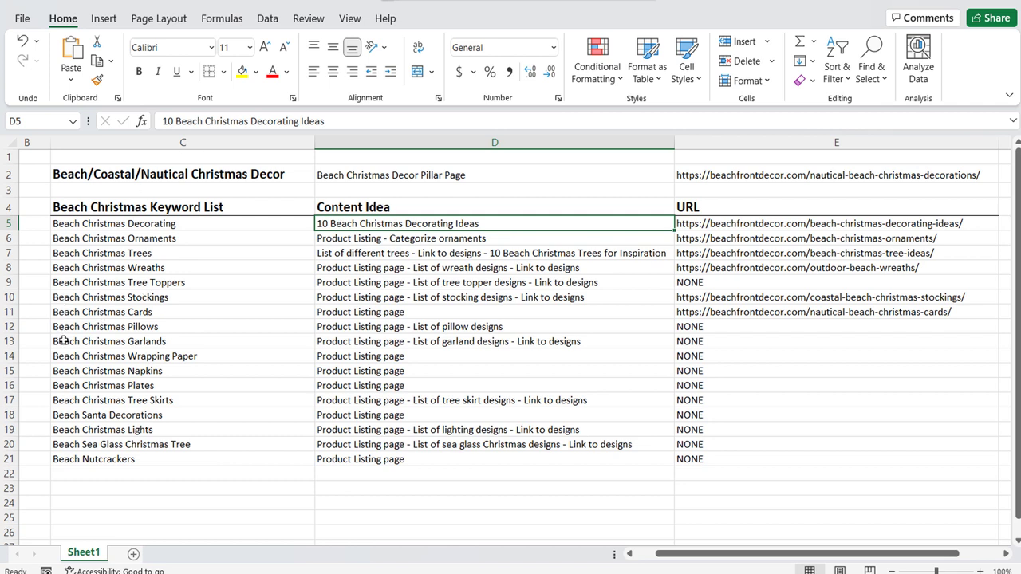
# - Review the Beach Sea Glass Christmas Tree keyword and its URL entry, checking back on the tree topper article in the browser
pyautogui.click(81, 443)
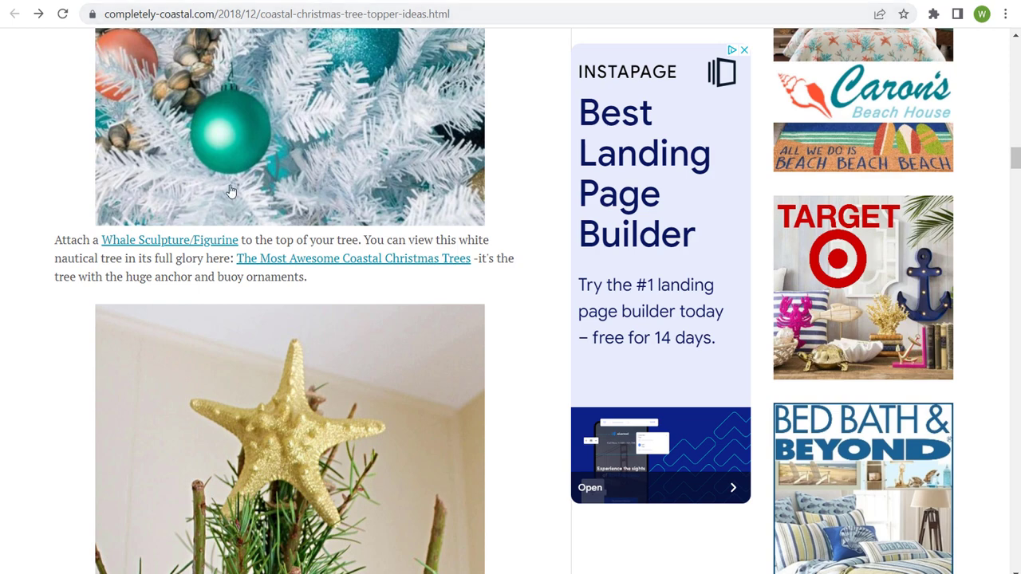
pyautogui.scroll(5, 91, 200)
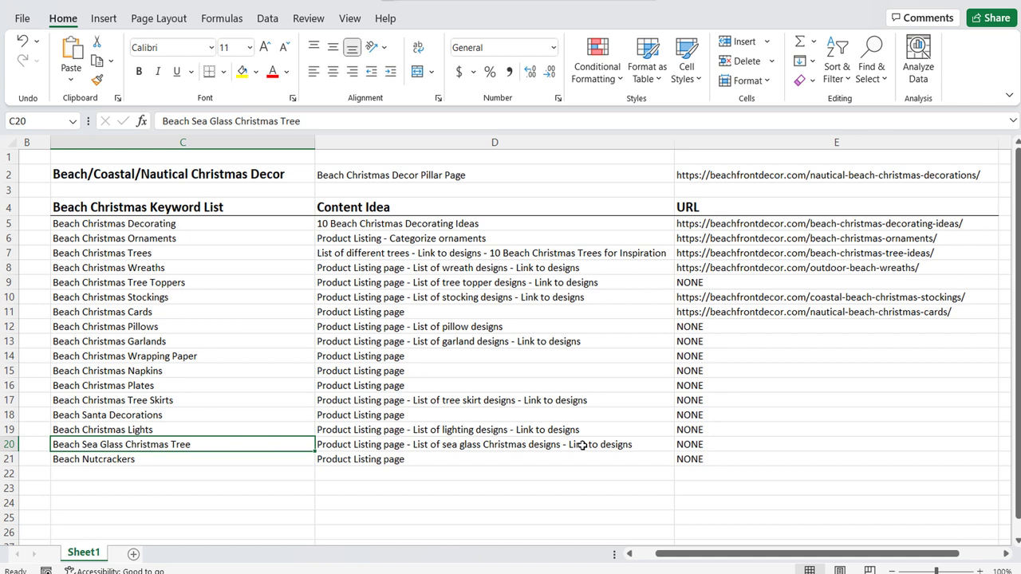
pyautogui.click(758, 445)
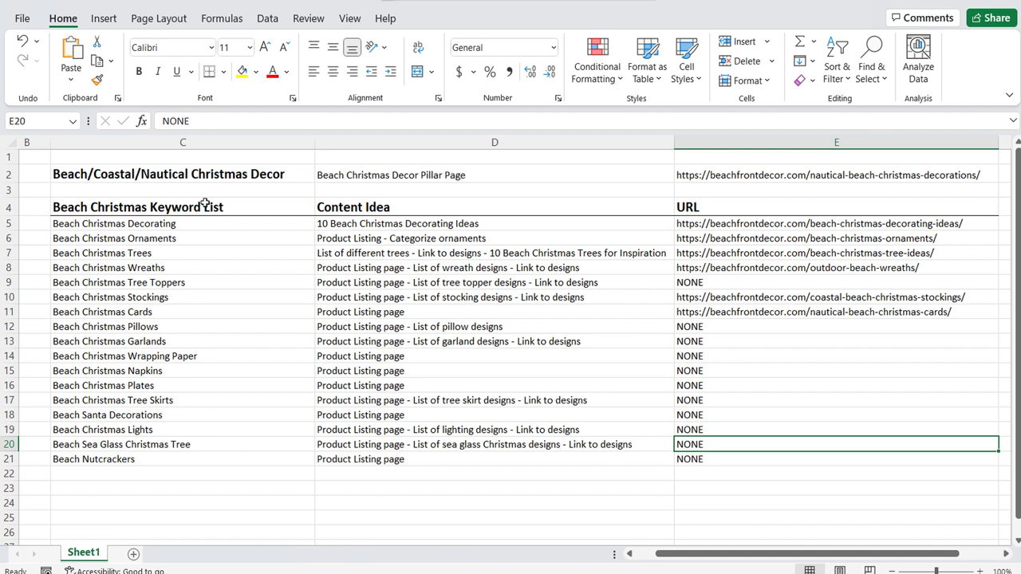
pyautogui.click(96, 444)
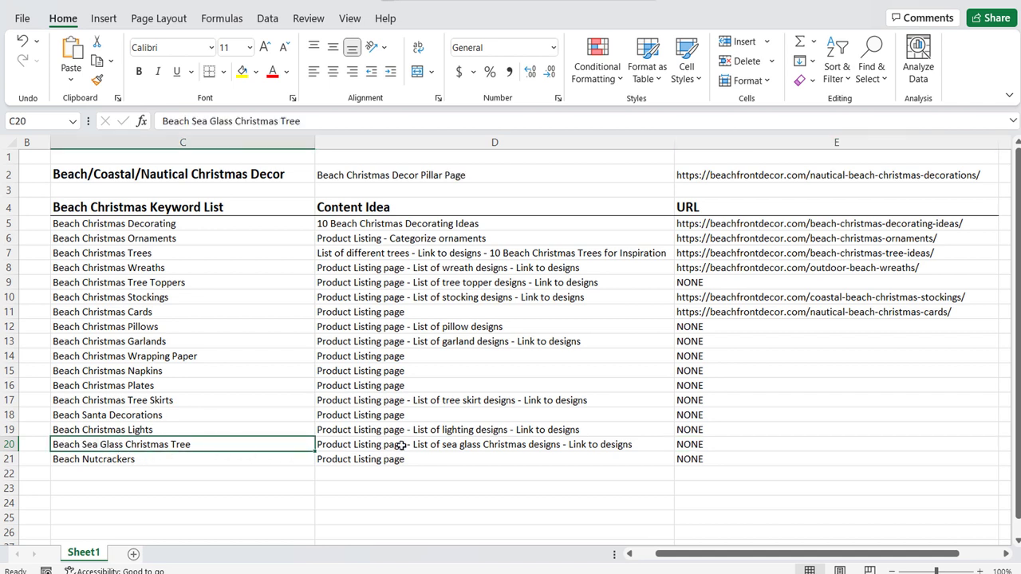
# - Highlight the content ideas and keywords from Beach Christmas Wreaths downward in the keyword sheet
pyautogui.moveTo(381, 269); pyautogui.dragTo(387, 459)
pyautogui.click(442, 509)
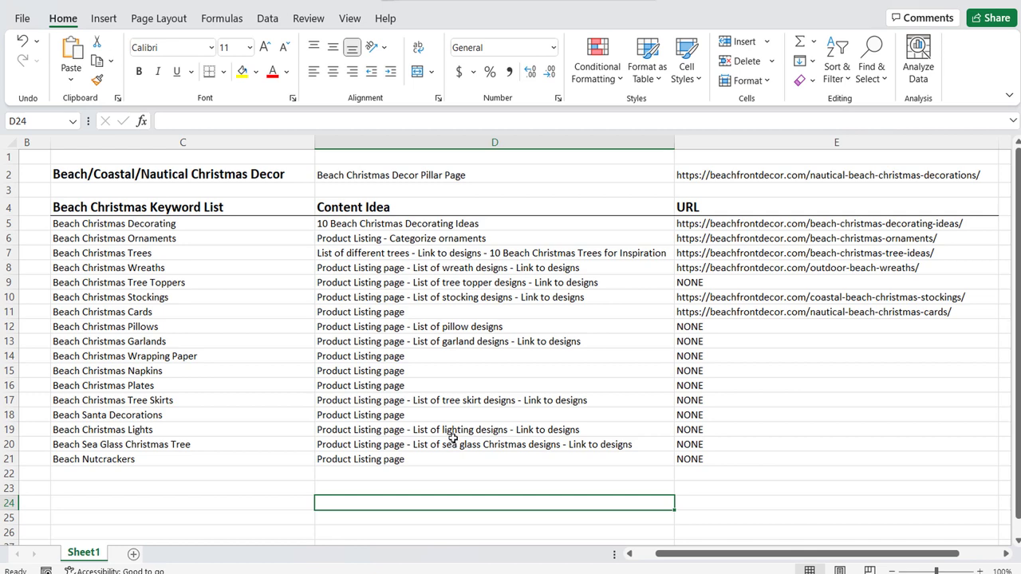
pyautogui.moveTo(188, 268); pyautogui.dragTo(201, 426)
pyautogui.click(392, 502)
pyautogui.click(508, 457)
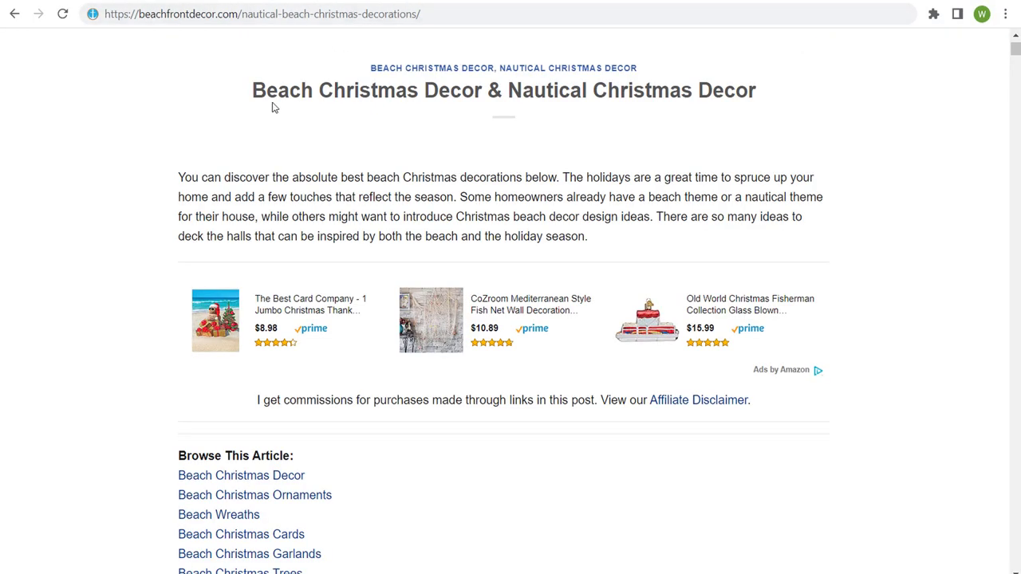
# - Highlight the Beach Christmas Decor & Nautical Christmas Decor page title and examine its Browse This Article link list
pyautogui.moveTo(253, 86); pyautogui.dragTo(792, 114)
pyautogui.click(794, 117)
pyautogui.scroll(-4, 883, 210)
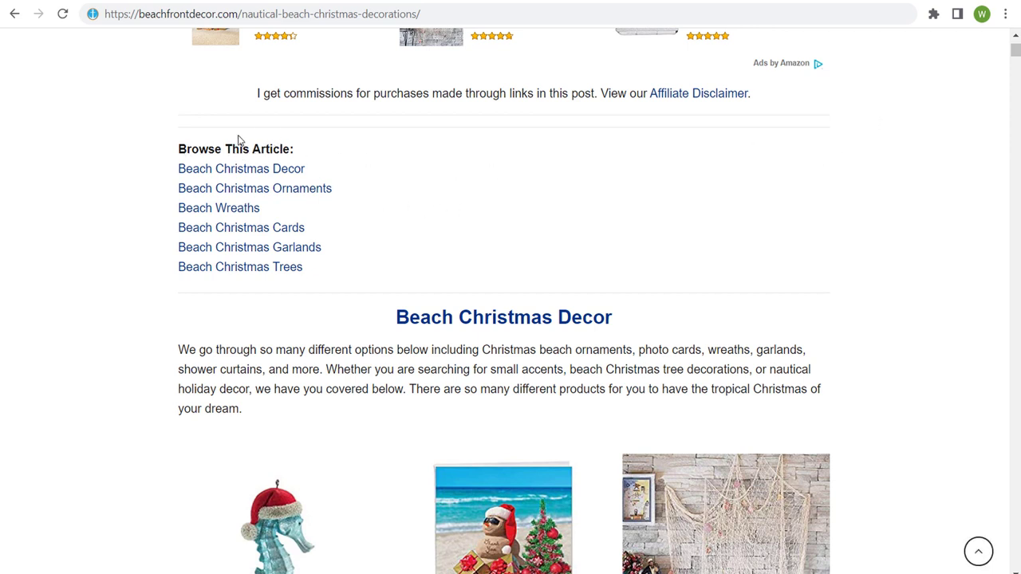
pyautogui.moveTo(180, 150); pyautogui.dragTo(297, 150)
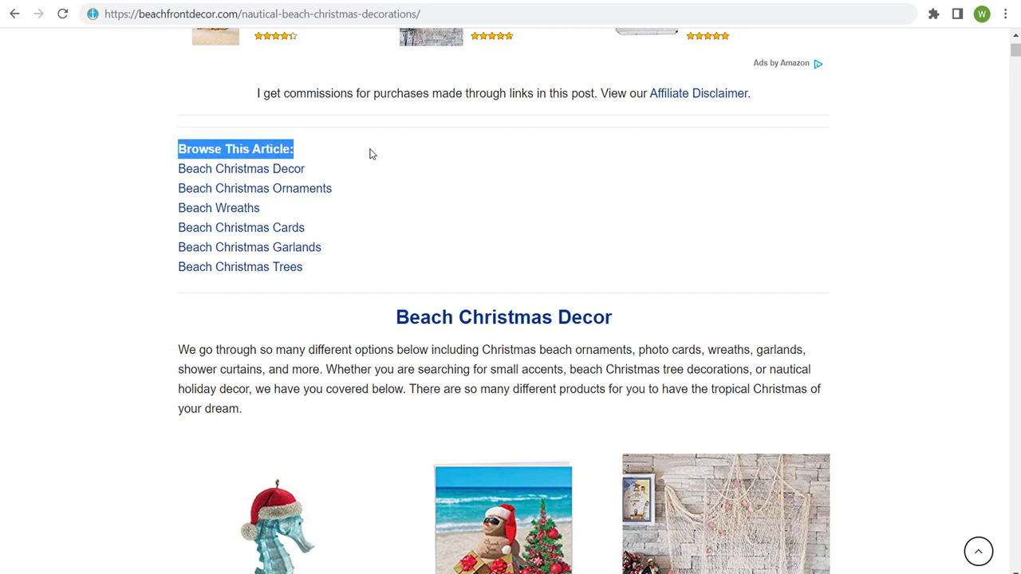
pyautogui.click(519, 153)
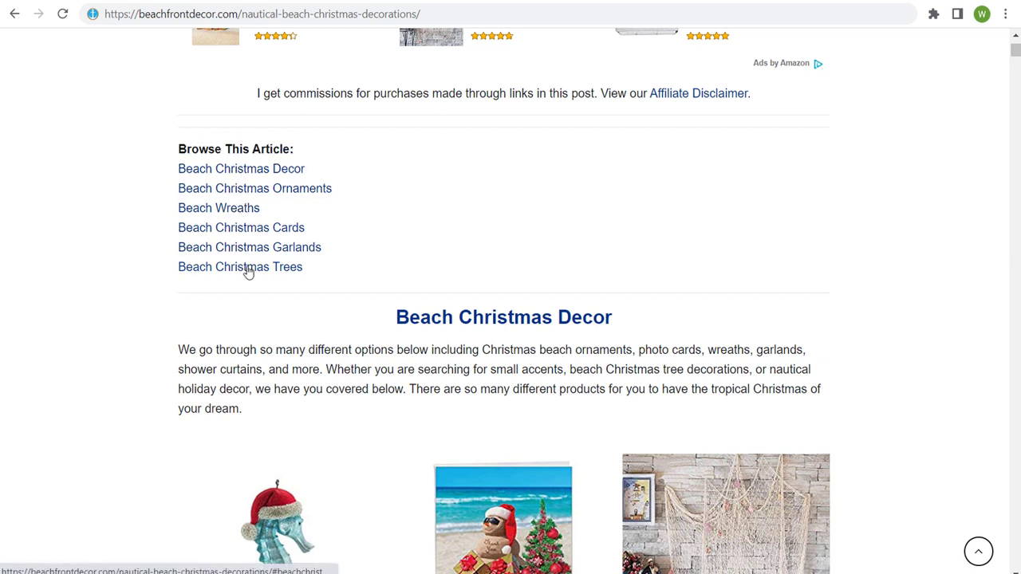
# - Jump to the pillar page's Beach Christmas Cards section, open its linked Christmas cards page and highlight that page's title
pyautogui.click(254, 229)
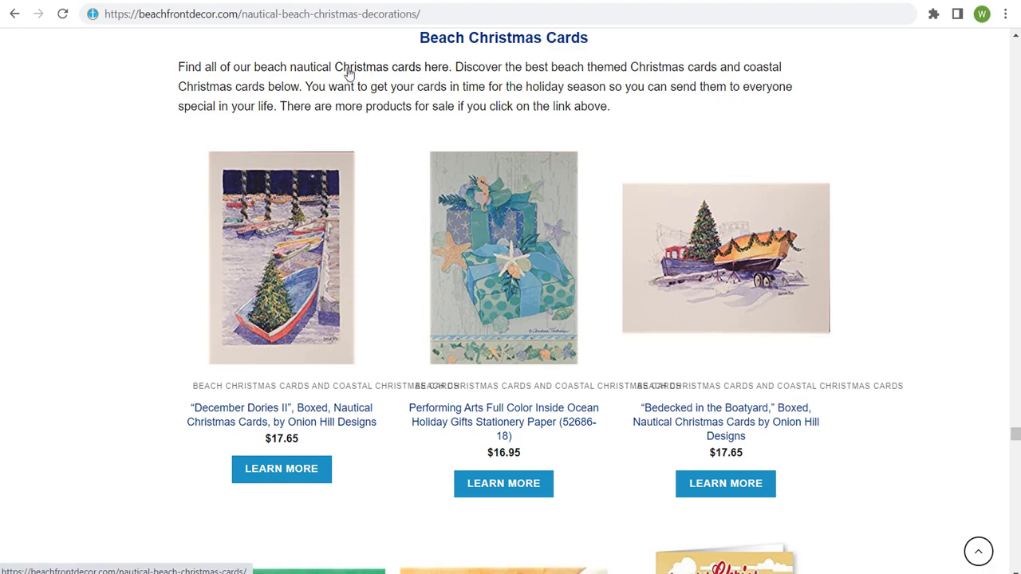
pyautogui.hotkey('alt', 'Left')
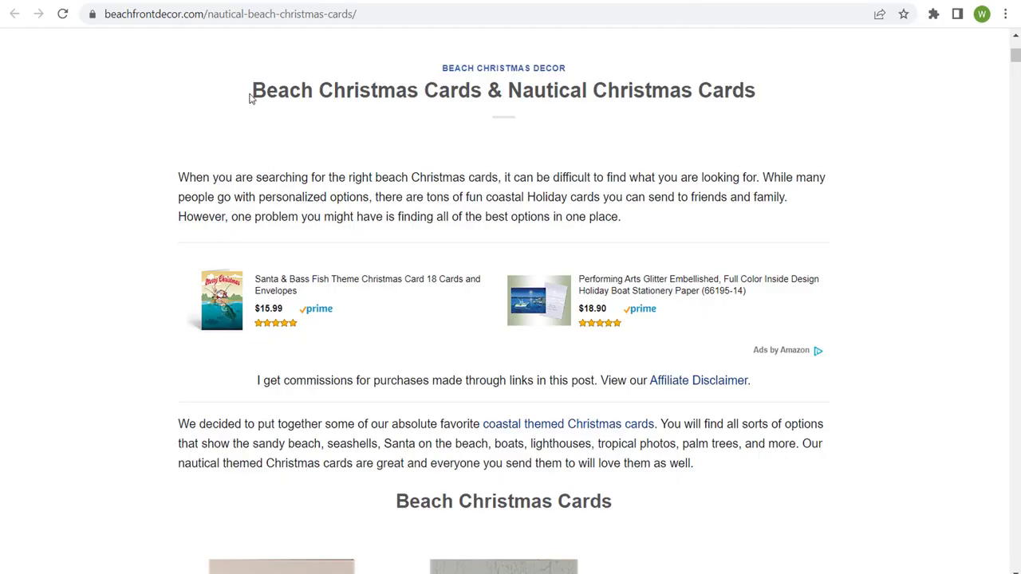
pyautogui.moveTo(250, 96); pyautogui.dragTo(787, 93)
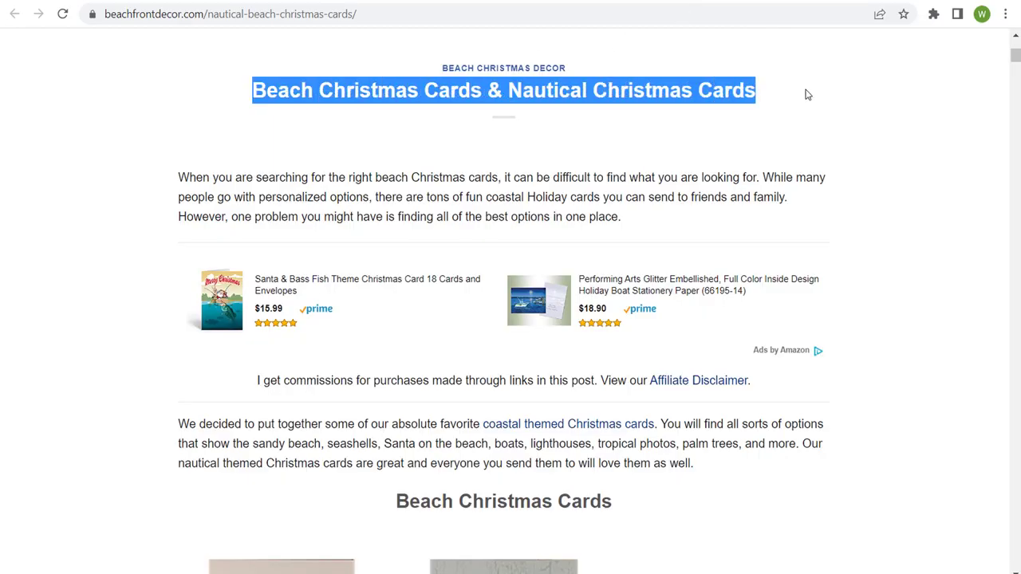
pyautogui.click(842, 118)
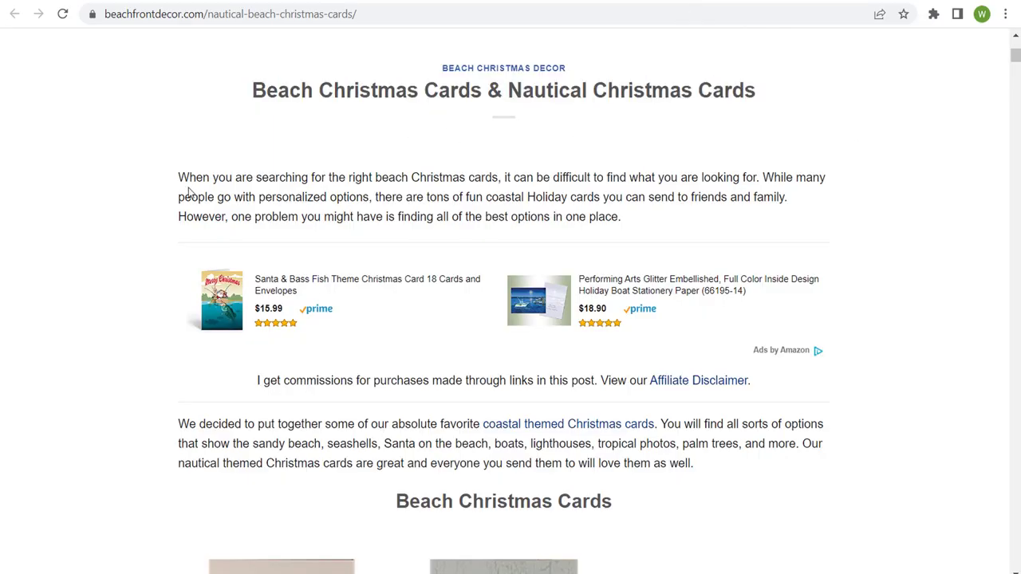
# - Examine the product listings on the Beach Christmas Cards & Nautical Christmas Cards page
pyautogui.scroll(-6, 179, 198)
pyautogui.scroll(-2, 902, 215)
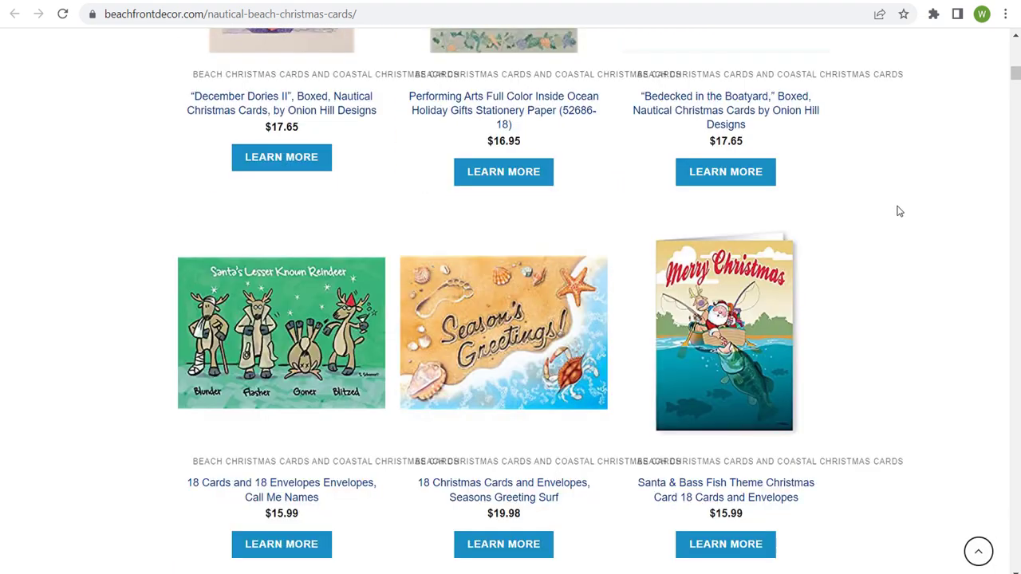
pyautogui.scroll(-5, 902, 215)
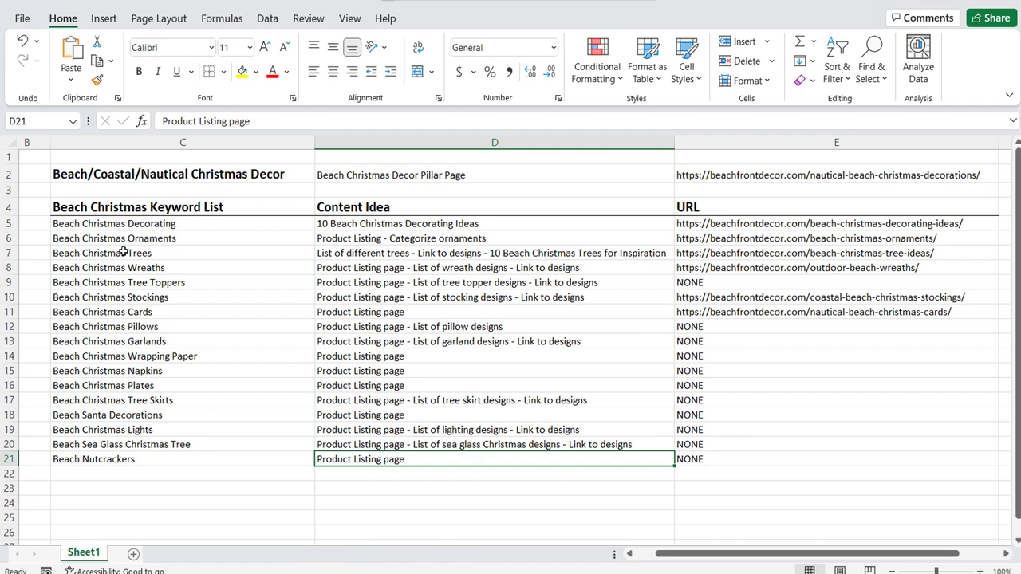
# - Return to the keyword sheet and point out keywords from Beach Christmas Ornaments to Wrapping Paper, their content ideas and Beach Christmas Garlands
pyautogui.moveTo(231, 239); pyautogui.dragTo(233, 322)
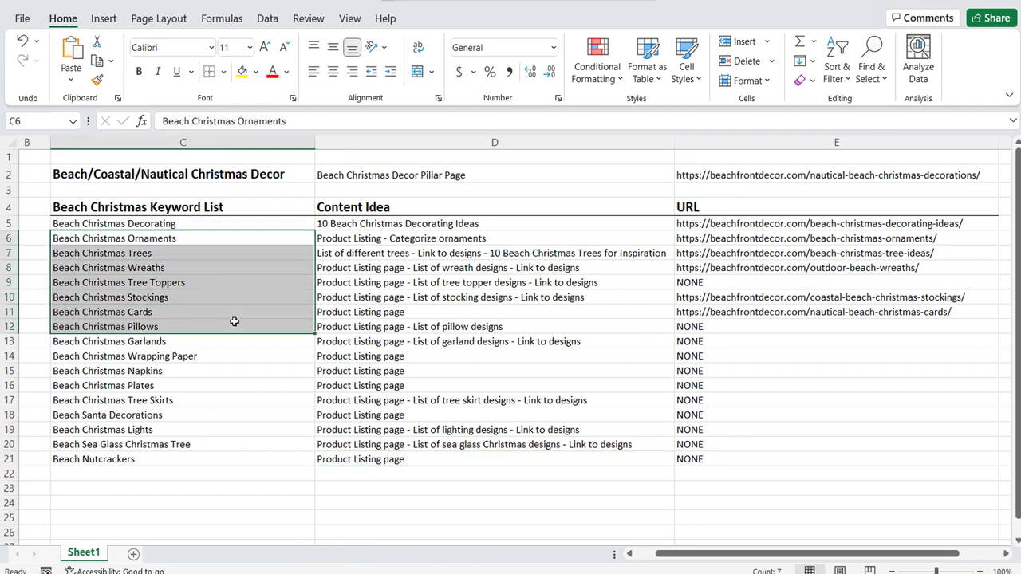
pyautogui.click(234, 357)
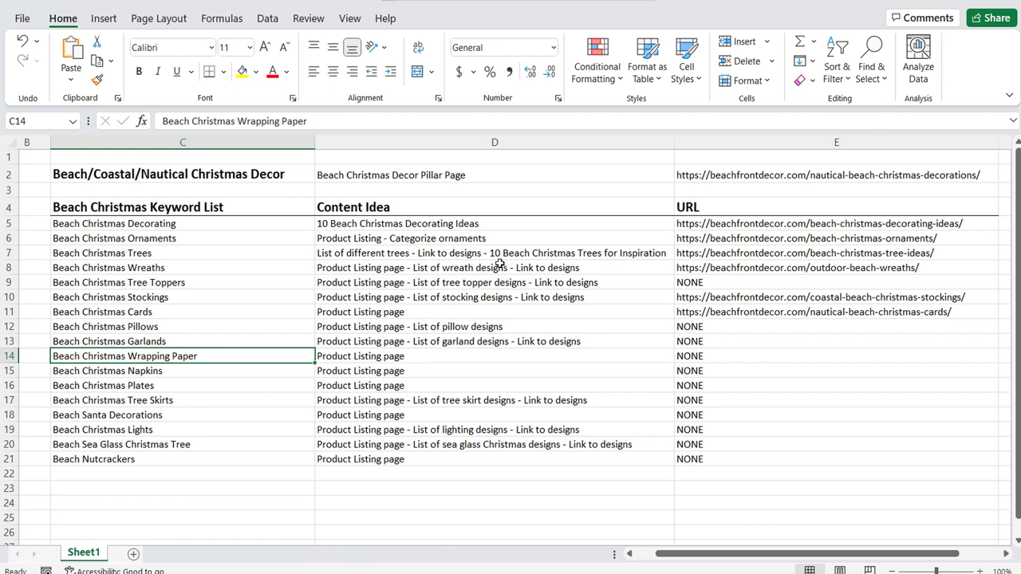
pyautogui.moveTo(502, 224); pyautogui.dragTo(557, 396)
pyautogui.click(160, 342)
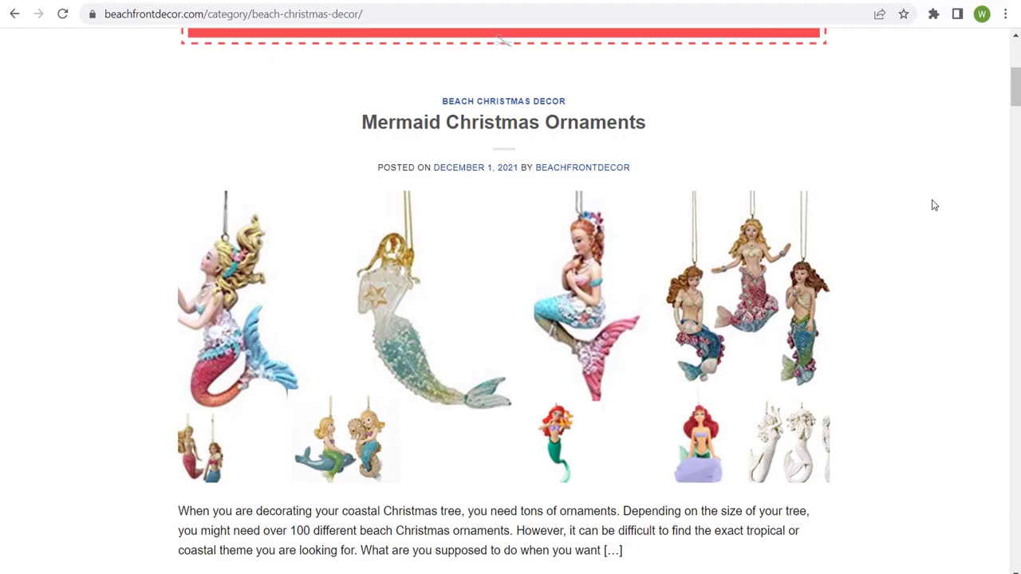
# - Examine the posts in the Beach Christmas Decor category, from Mermaid Christmas Ornaments to 34 Beach Christmas Decorating Ideas
pyautogui.scroll(-2, 938, 208)
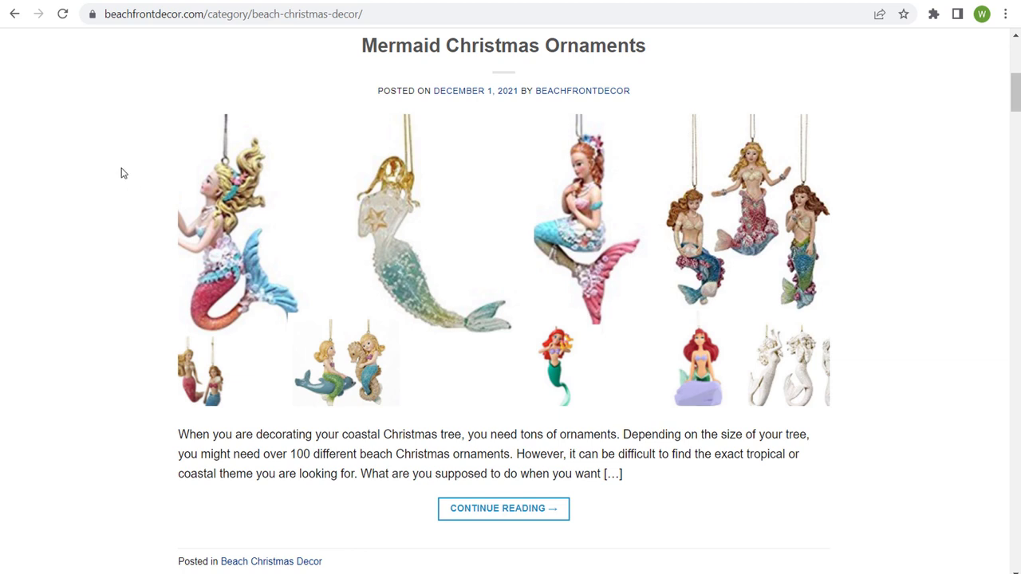
pyautogui.scroll(-6, 125, 107)
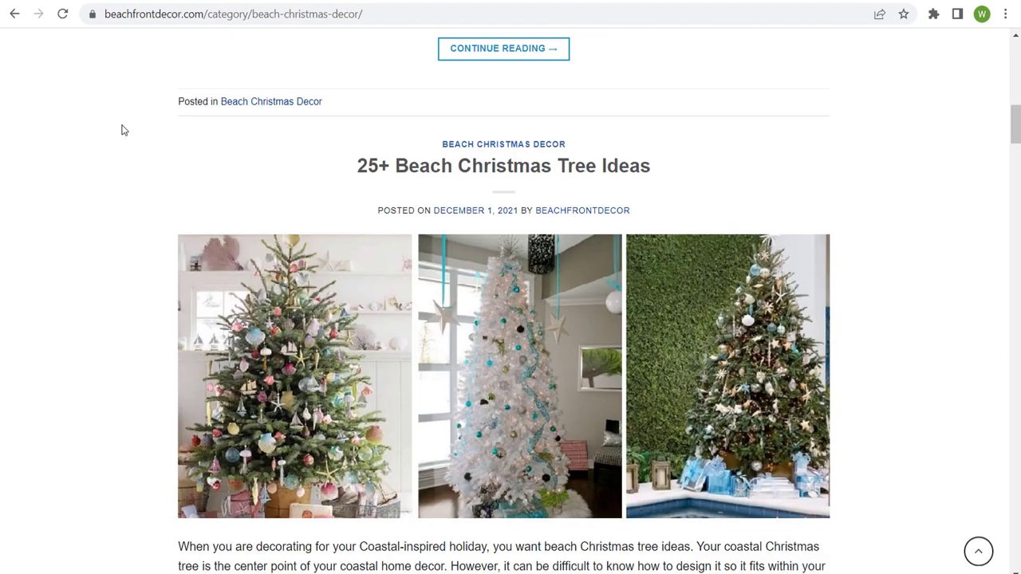
pyautogui.scroll(-8, 856, 187)
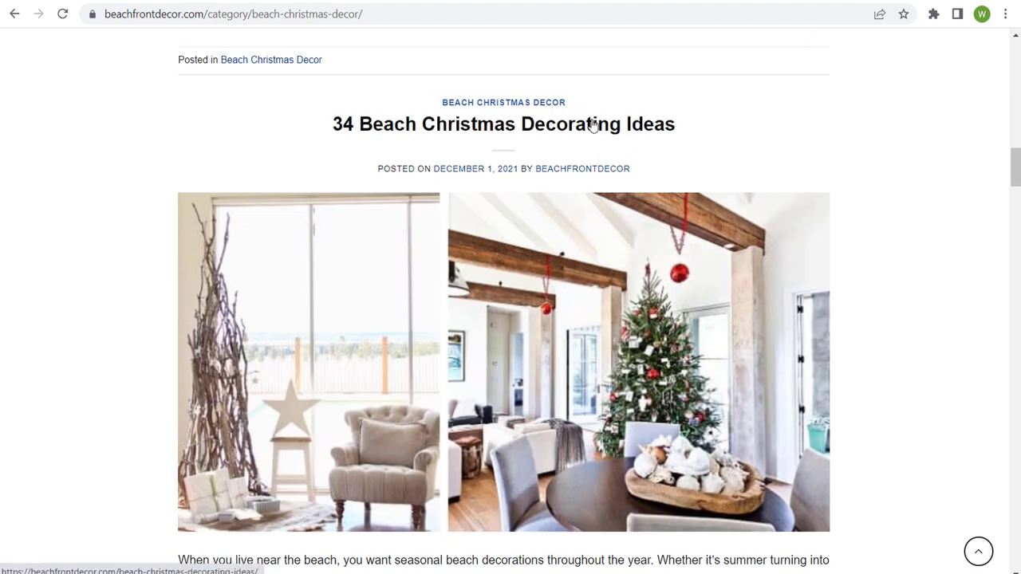
# - Examine the remaining Beach Christmas Decor category posts, from 34 Beach Christmas Decorating Ideas down to Best Anchor Christmas Ornaments
pyautogui.scroll(-4, 873, 131)
pyautogui.scroll(-12, 922, 178)
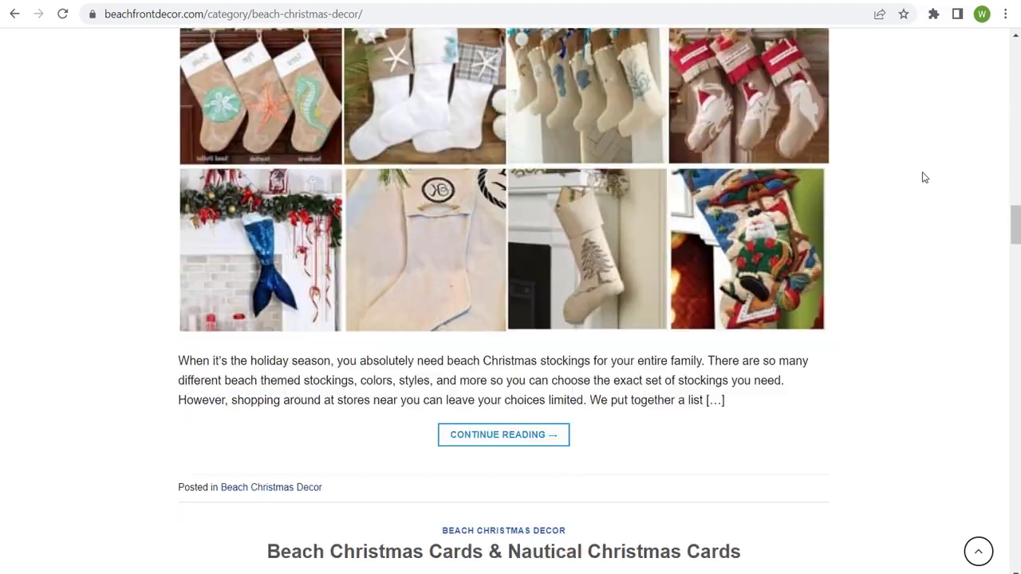
pyautogui.scroll(-12, 919, 160)
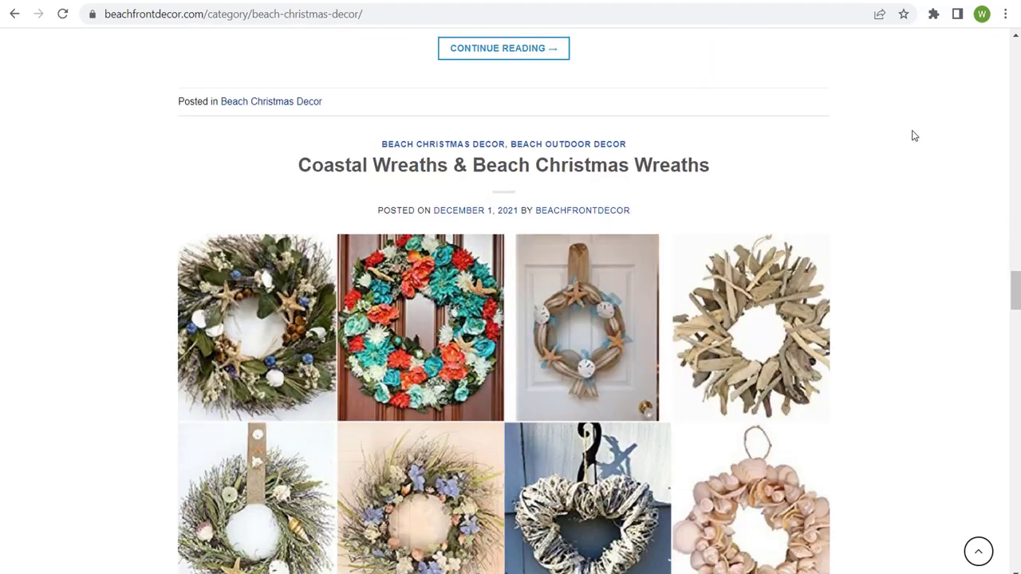
pyautogui.scroll(-6, 910, 129)
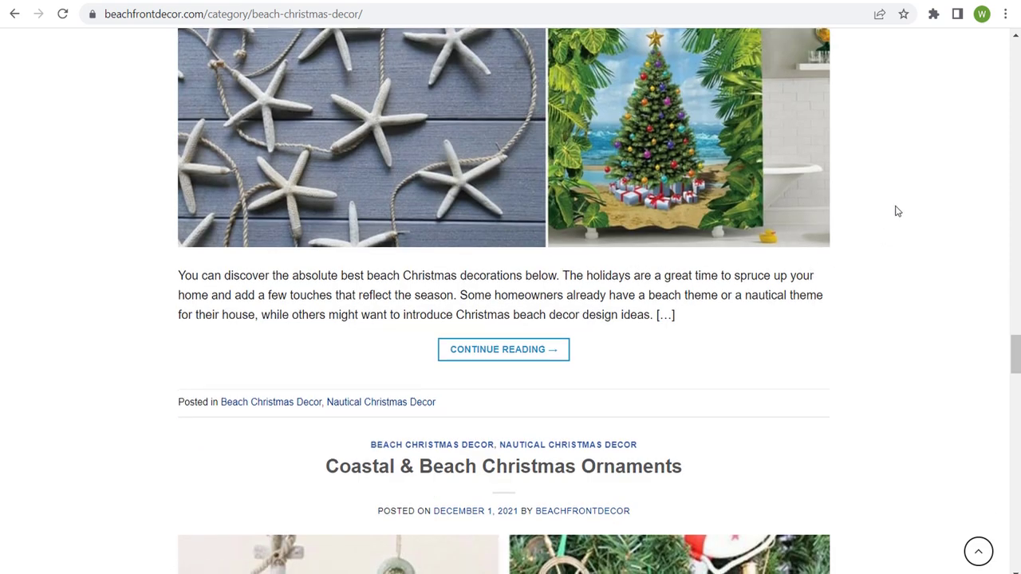
pyautogui.scroll(-5, 905, 200)
pyautogui.scroll(-4, 914, 173)
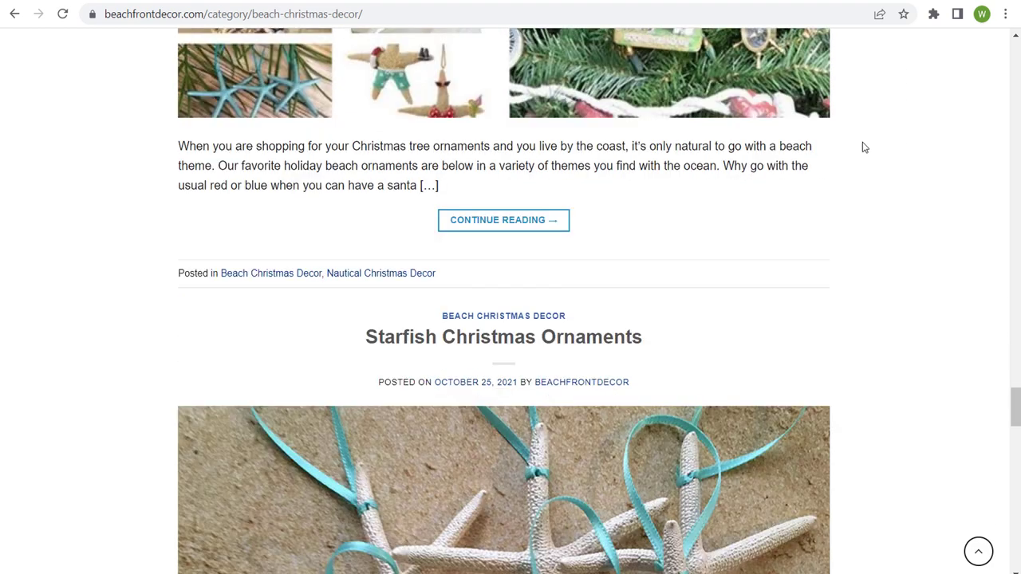
pyautogui.scroll(-3, 868, 155)
pyautogui.scroll(8, 901, 223)
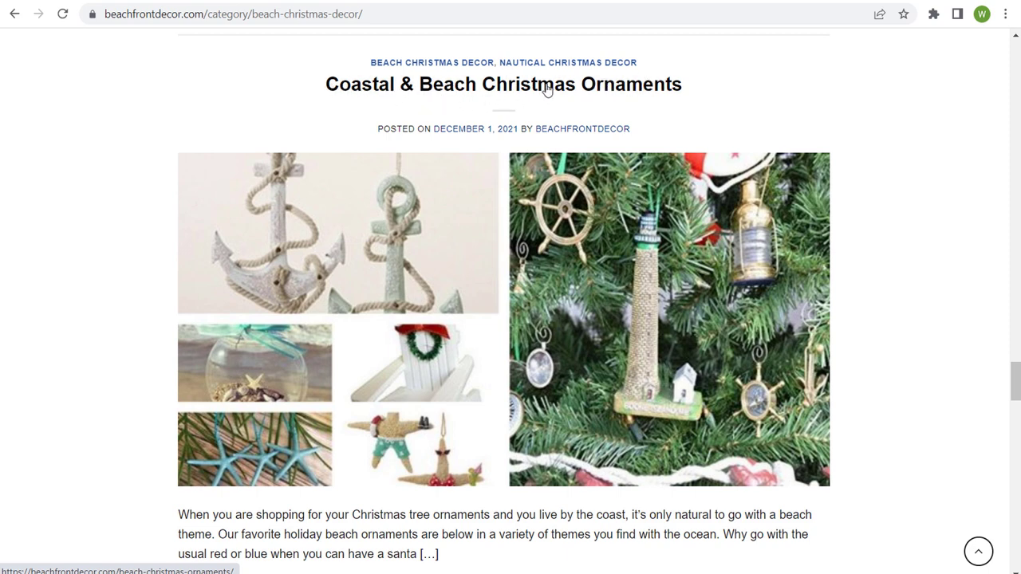
pyautogui.scroll(-6, 368, 448)
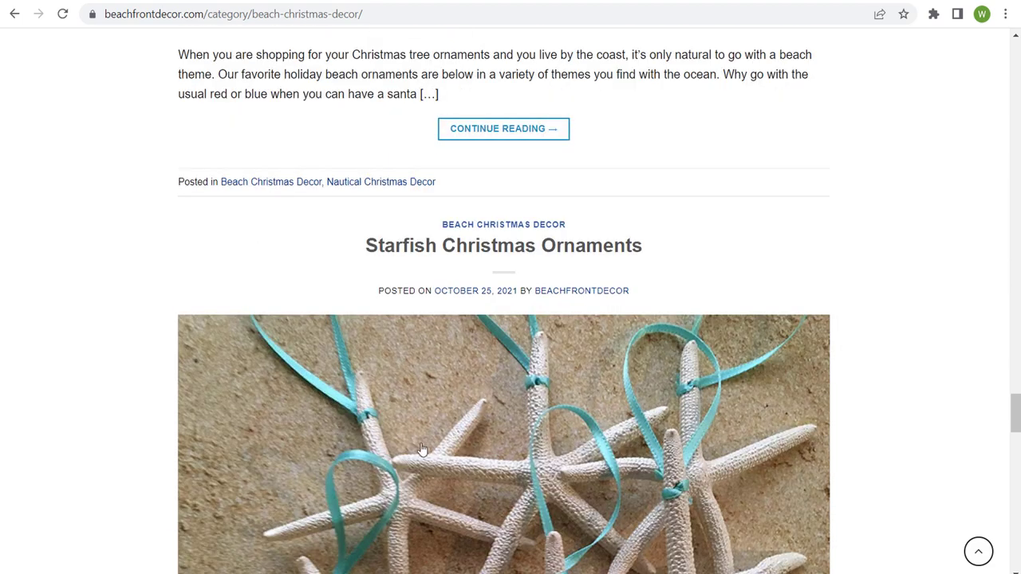
pyautogui.scroll(-3, 749, 380)
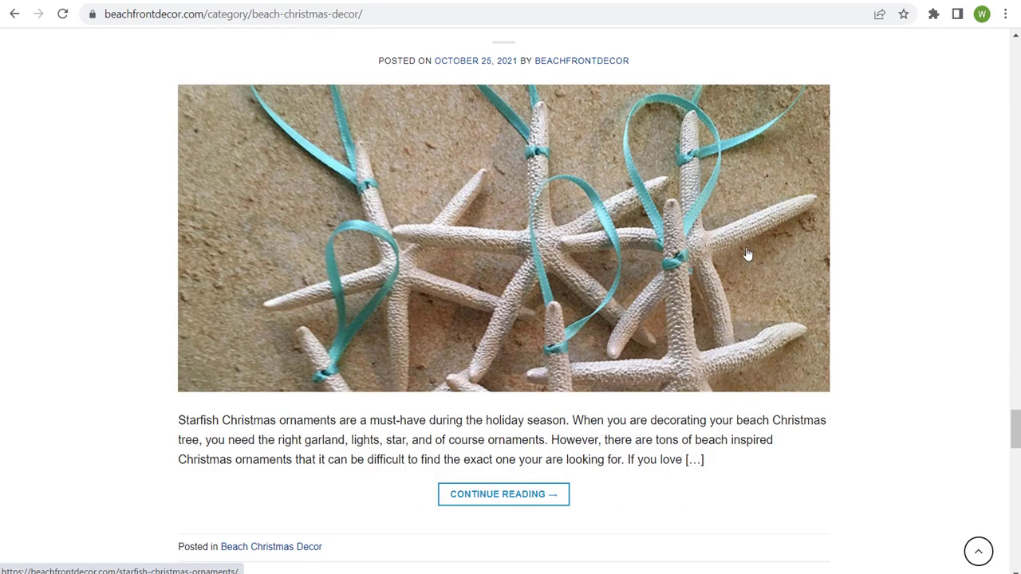
pyautogui.scroll(-5, 795, 237)
pyautogui.scroll(-5, 880, 223)
pyautogui.scroll(-4, 906, 275)
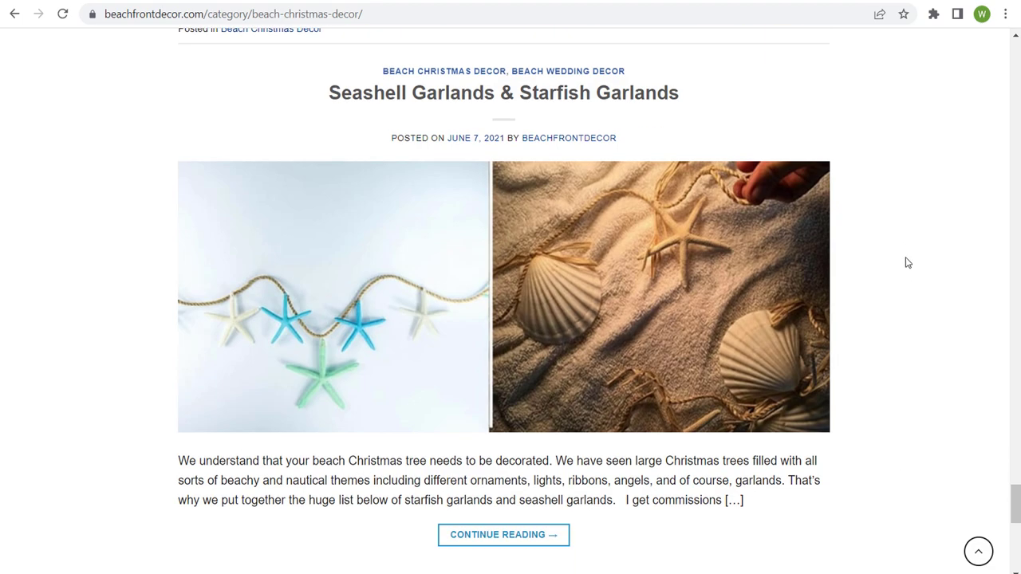
pyautogui.scroll(-2, 923, 212)
pyautogui.scroll(2, 923, 215)
pyautogui.scroll(-5, 885, 125)
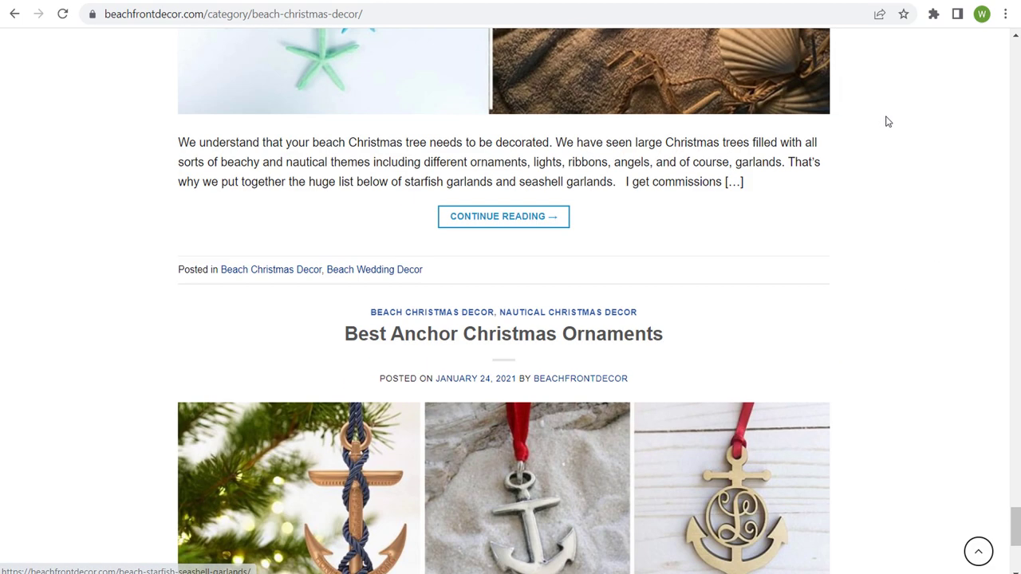
pyautogui.scroll(-3, 919, 209)
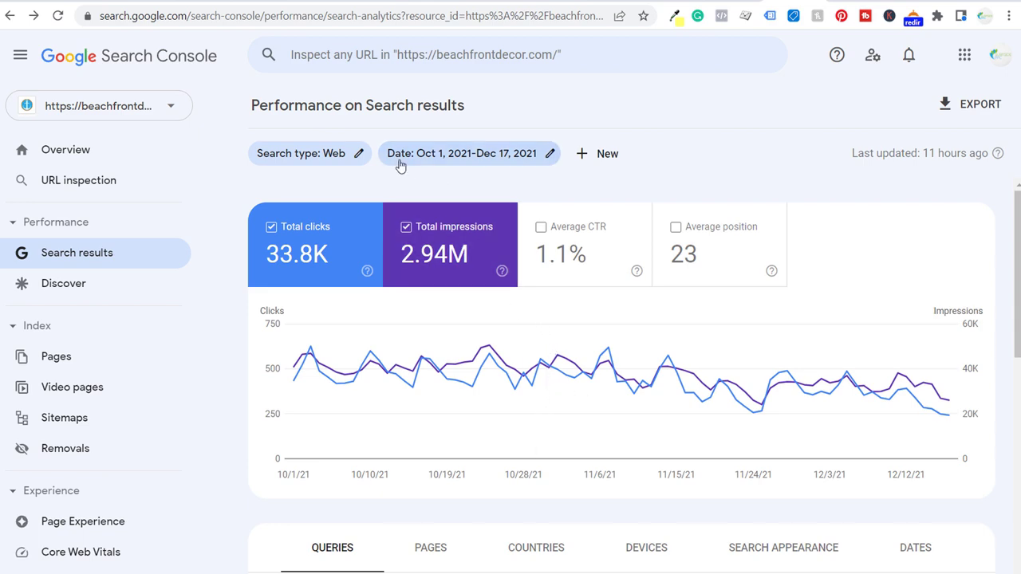
# - In Google Search Console, check the performance report's custom date range and filter the report to queries containing "christmas"
pyautogui.click(446, 159)
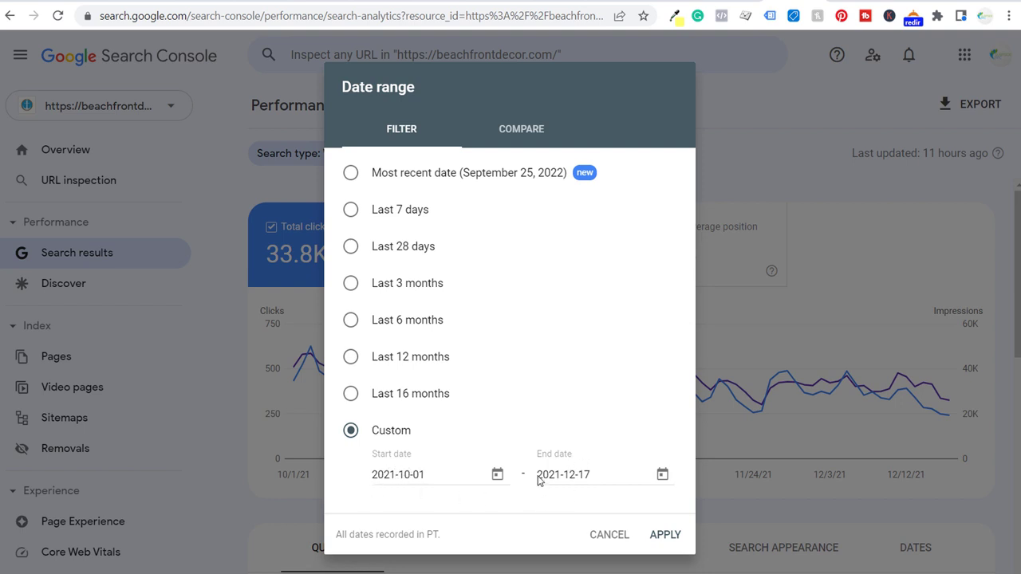
pyautogui.click(600, 536)
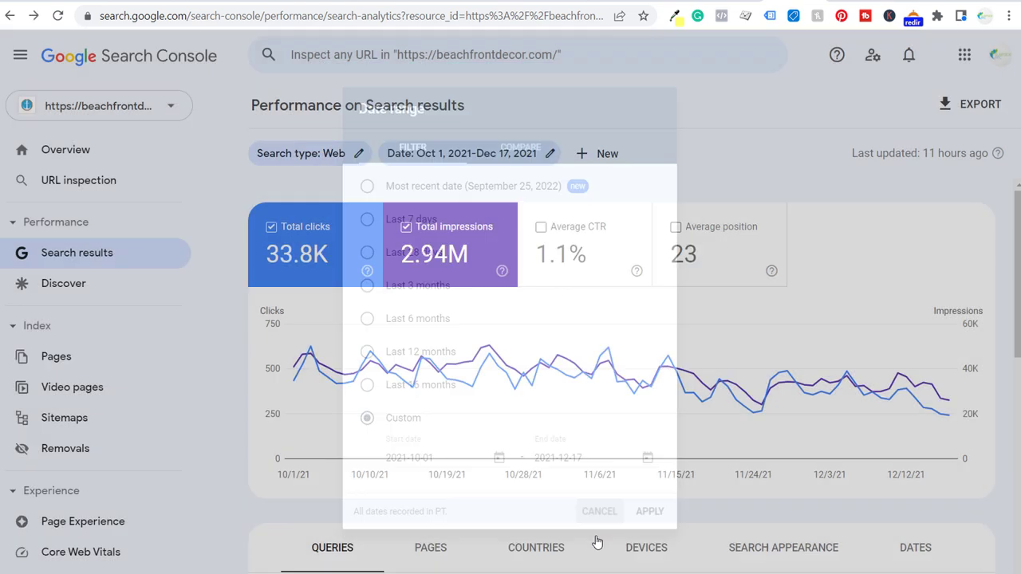
pyautogui.click(599, 154)
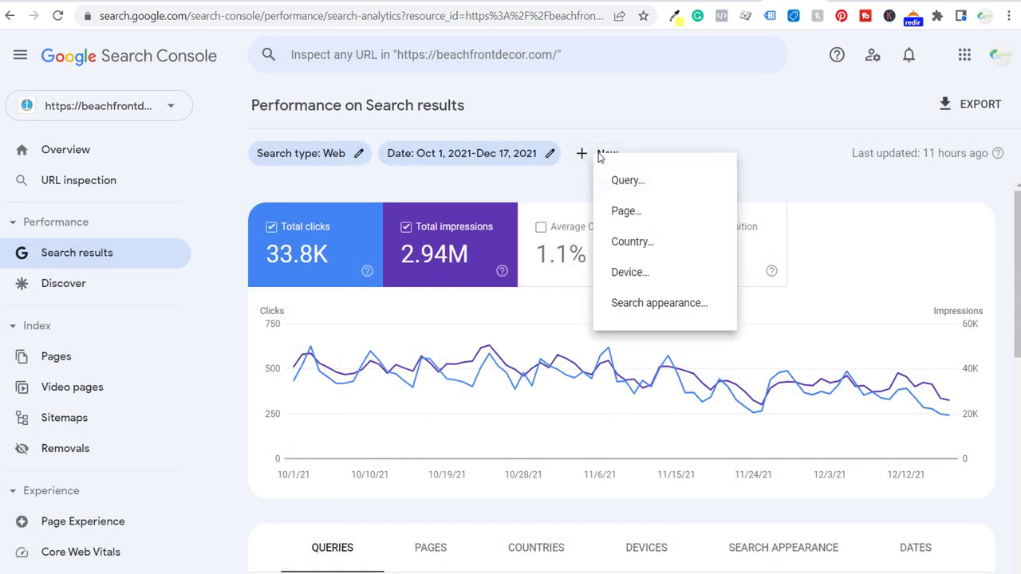
pyautogui.click(637, 187)
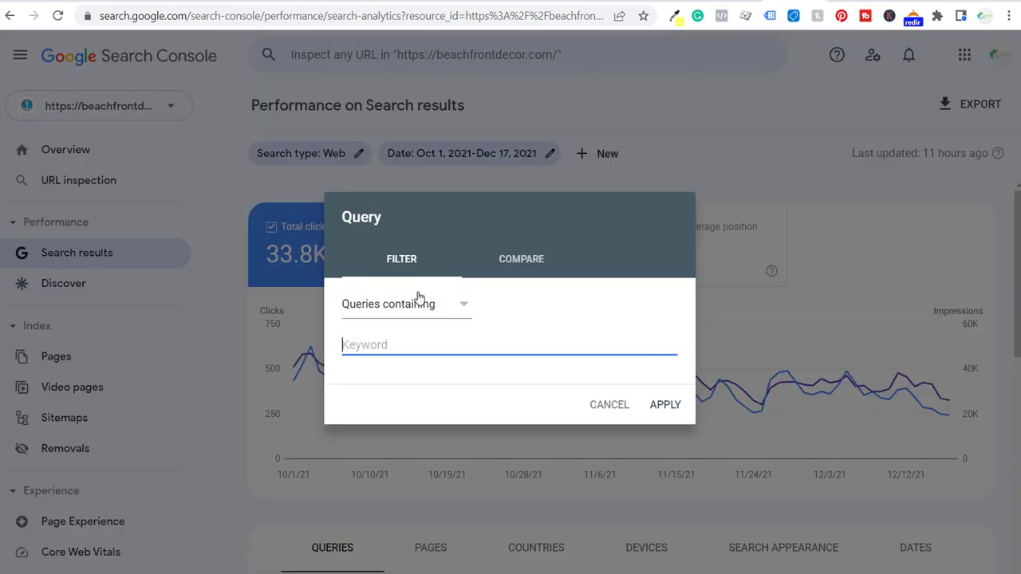
pyautogui.write('christmas')
pyautogui.click(672, 412)
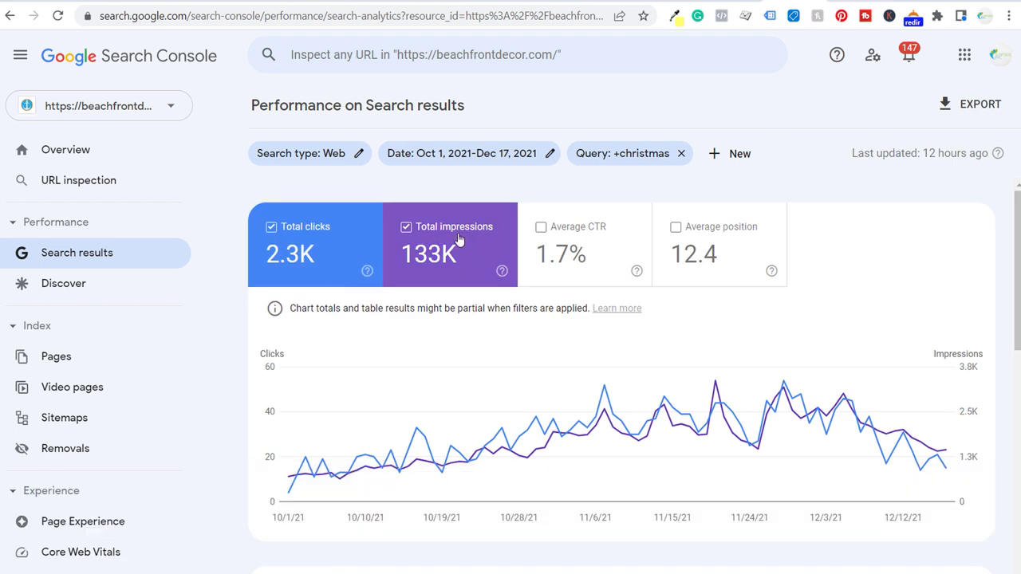
# - Review the top Christmas queries, and list the top pages to examine their clicks and impressions
pyautogui.scroll(-4, 506, 434)
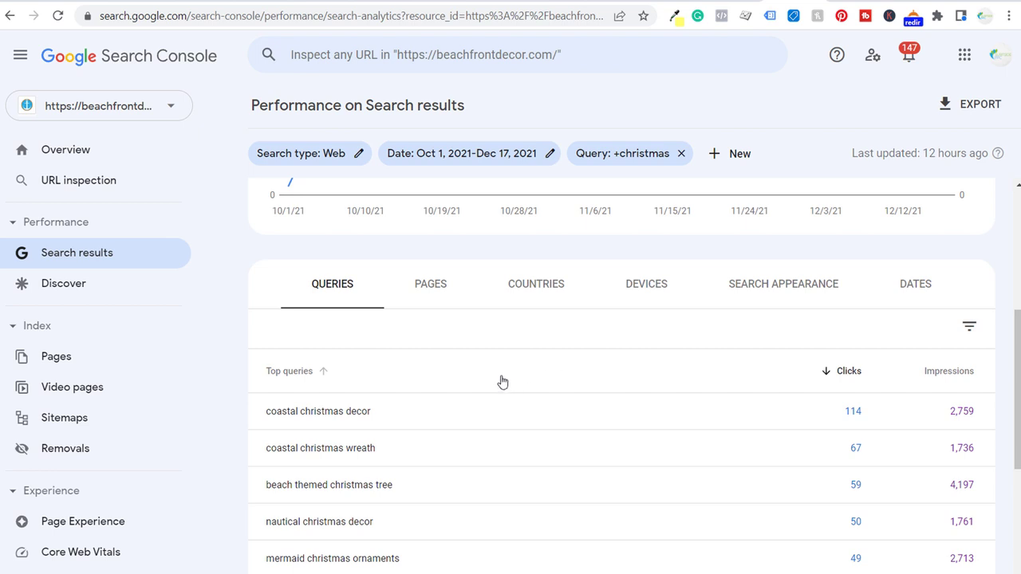
pyautogui.click(438, 292)
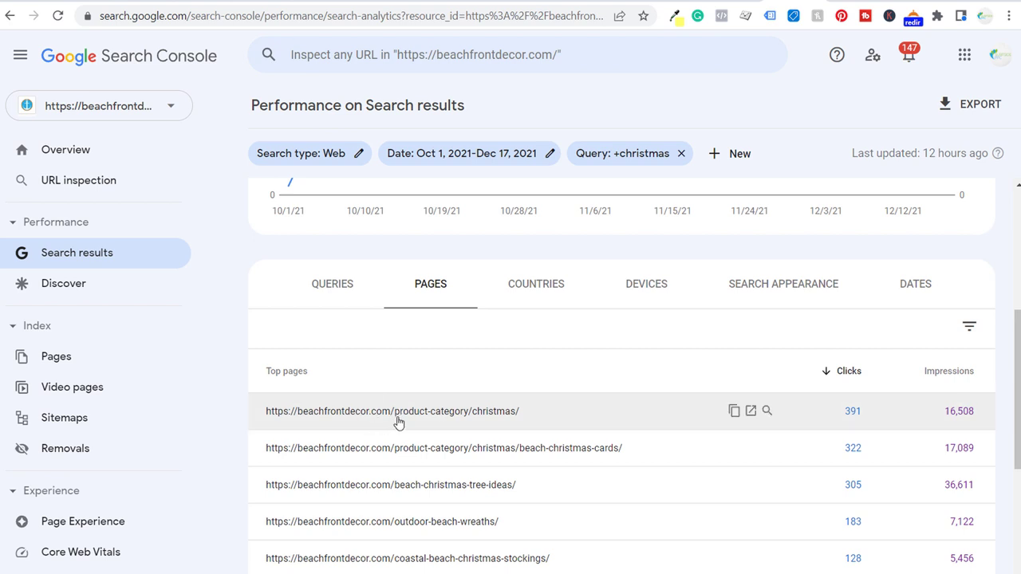
pyautogui.scroll(-1, 615, 462)
pyautogui.scroll(-2, 615, 462)
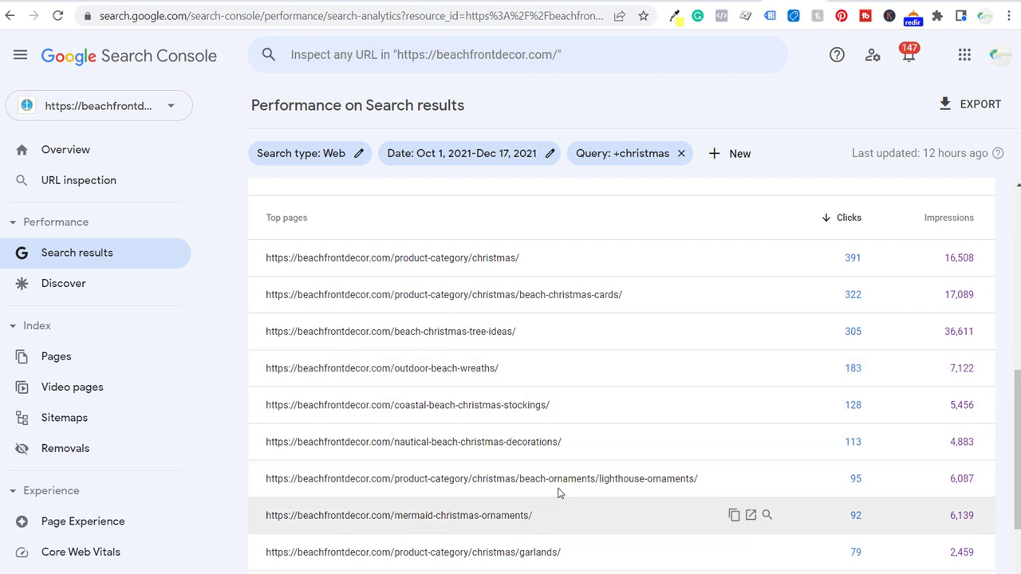
pyautogui.scroll(-1, 551, 447)
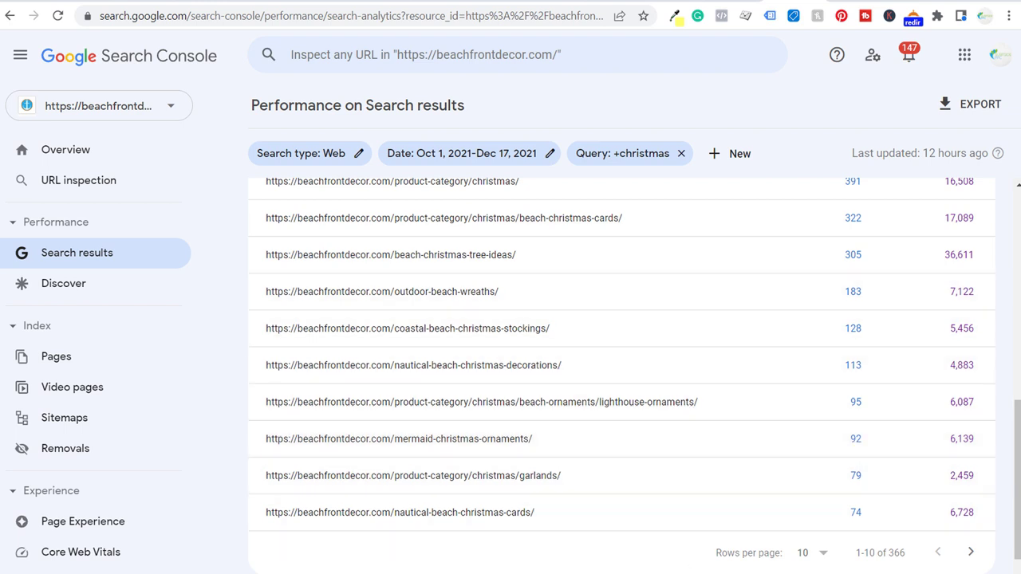
# - Switch to the Excel keyword sheet and highlight the Beach Christmas keyword list from Beach Christmas Decorating down past Beach Nutcrackers
pyautogui.hotkey('alt', 'Tab')
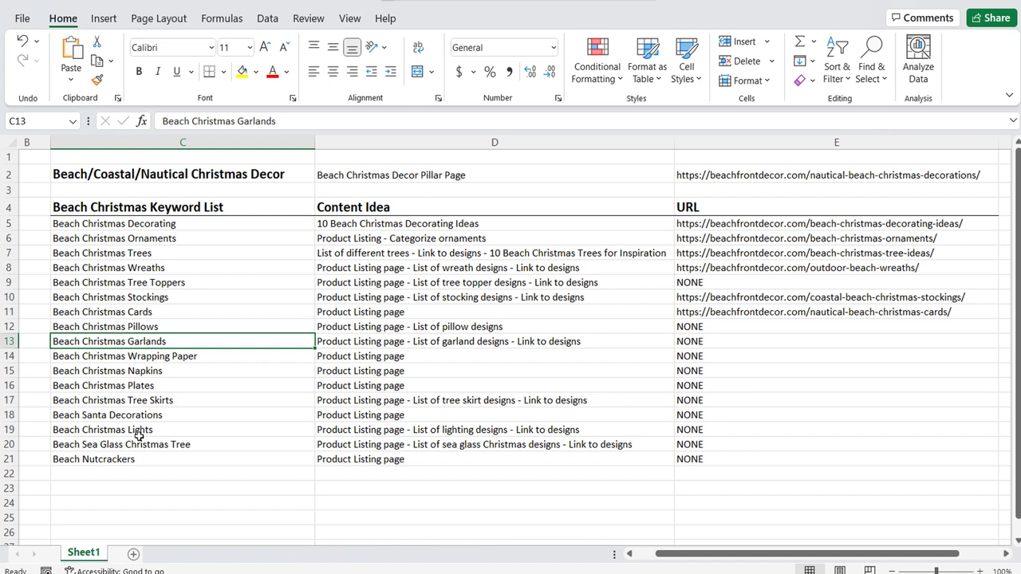
pyautogui.click(189, 224)
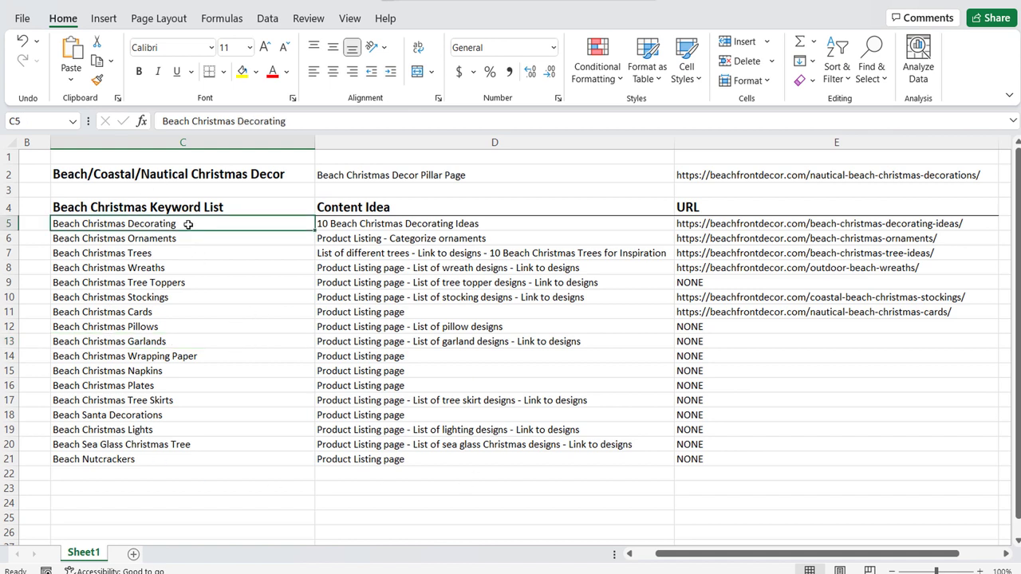
pyautogui.moveTo(189, 224); pyautogui.dragTo(188, 501)
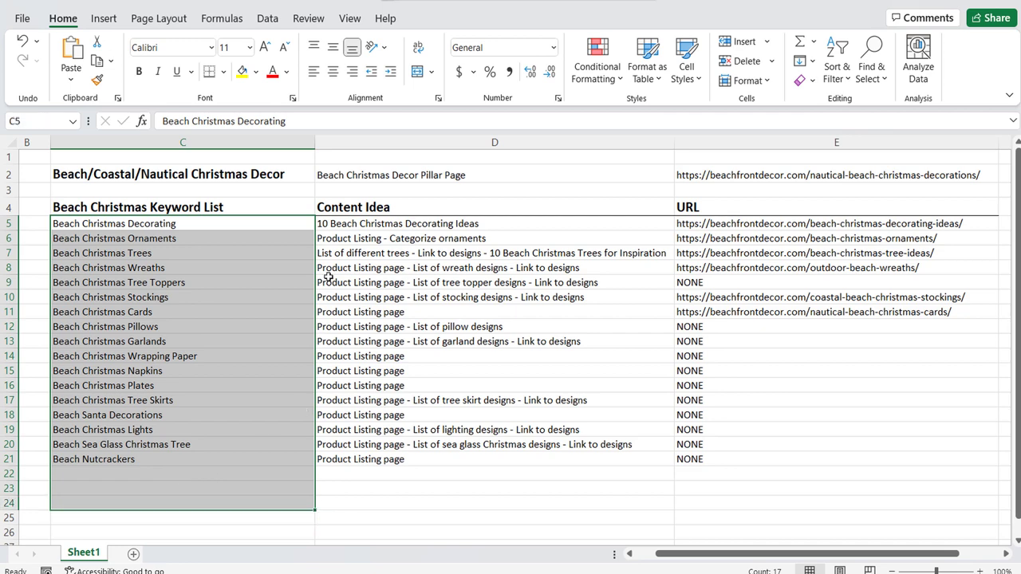
pyautogui.click(230, 473)
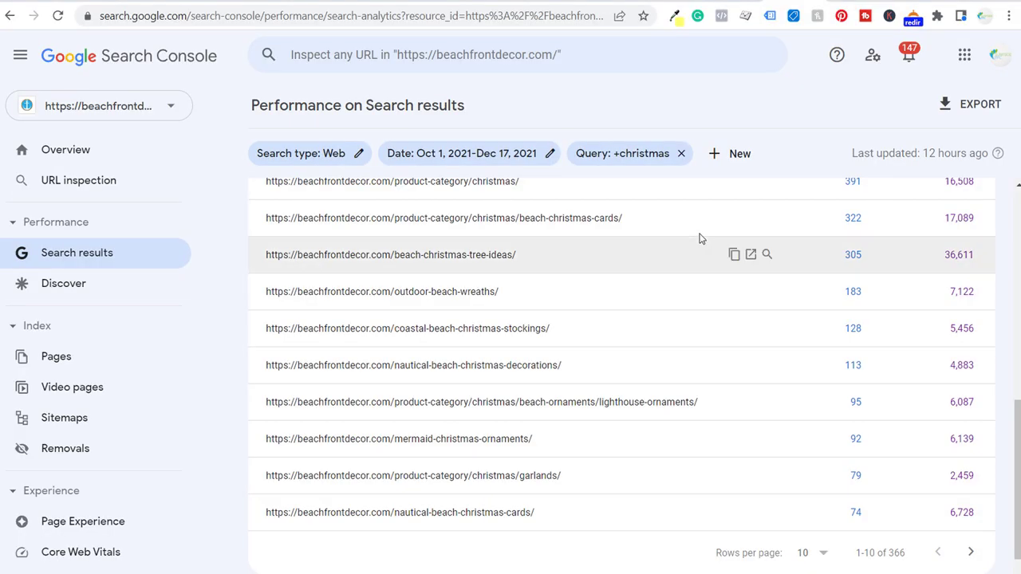
# - Add the average position metric to the Search Console performance report and review the position of each top Christmas page
pyautogui.scroll(8, 699, 289)
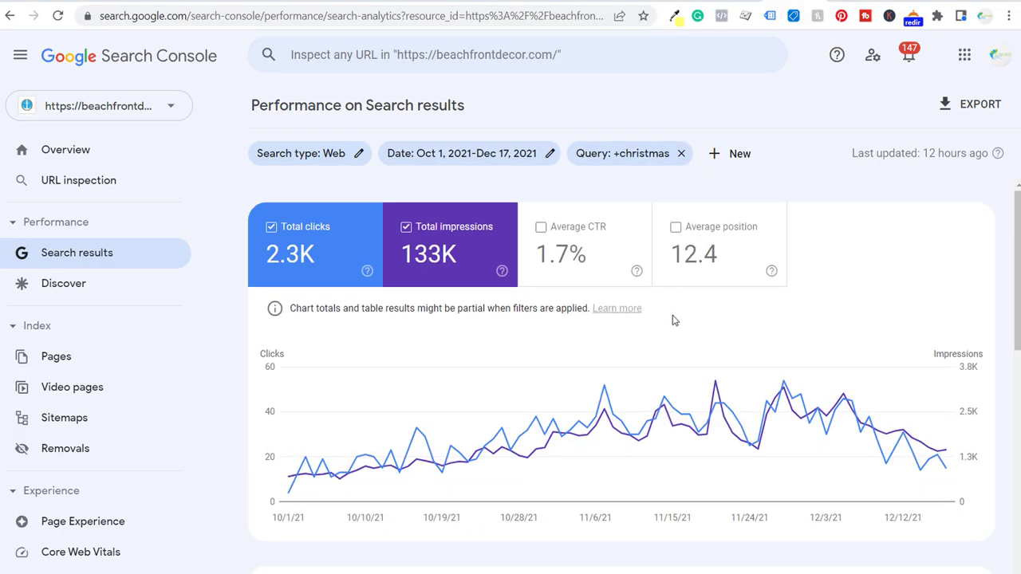
pyautogui.click(718, 267)
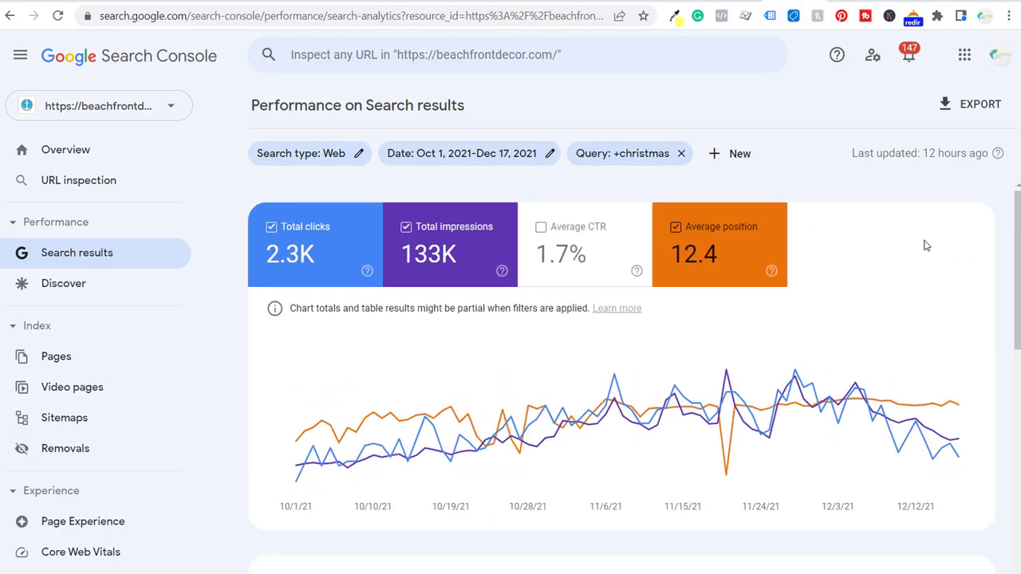
pyautogui.scroll(-5, 823, 290)
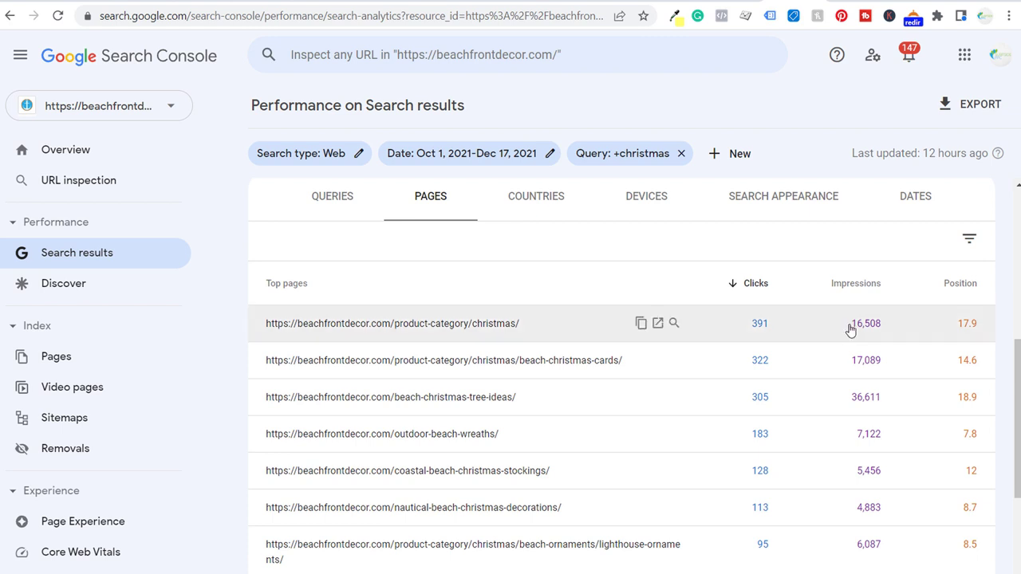
pyautogui.scroll(-3, 967, 335)
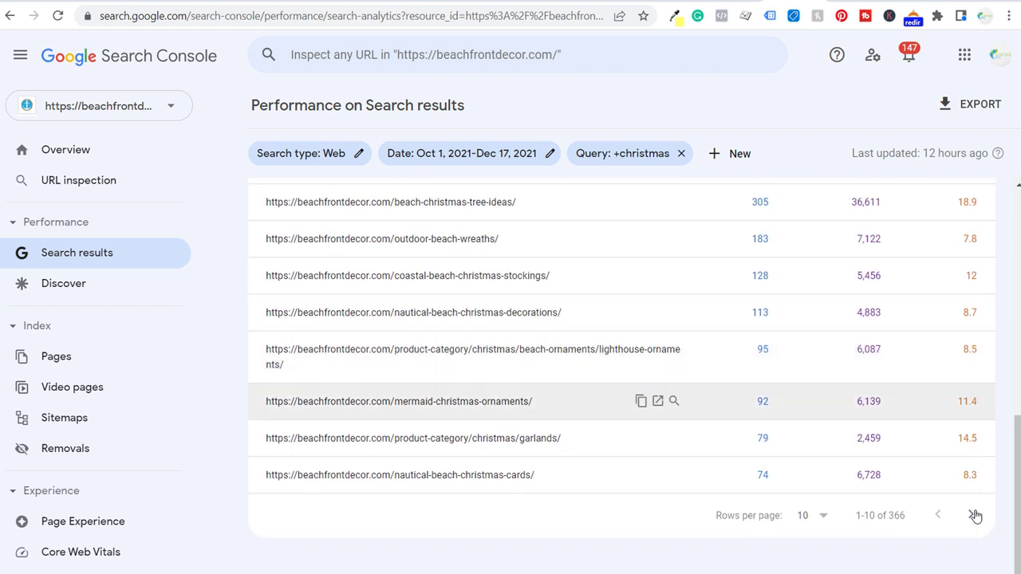